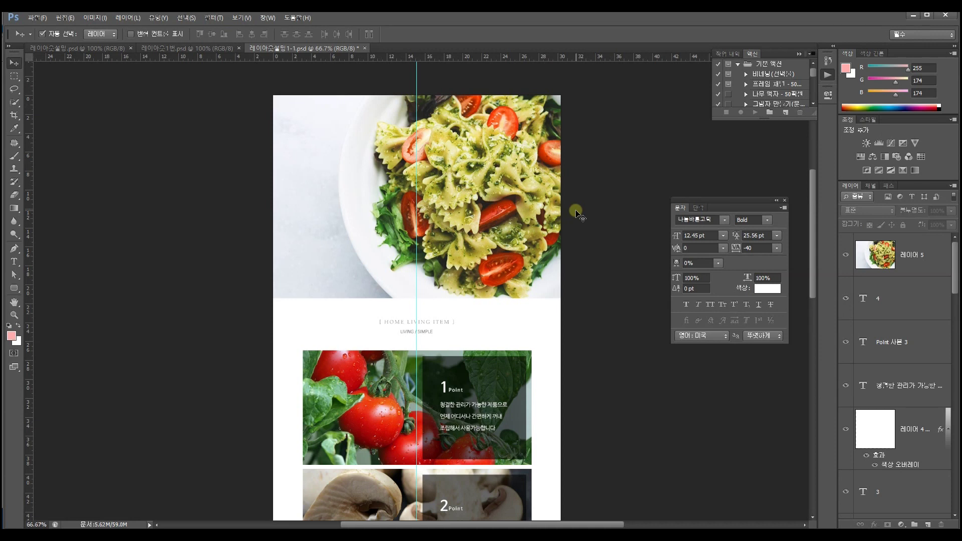
Step: Examine the finished layout's header and Point 1 section, moving its dark overlay box aside and undoing the move
scroll(578, 215, "down", 2)
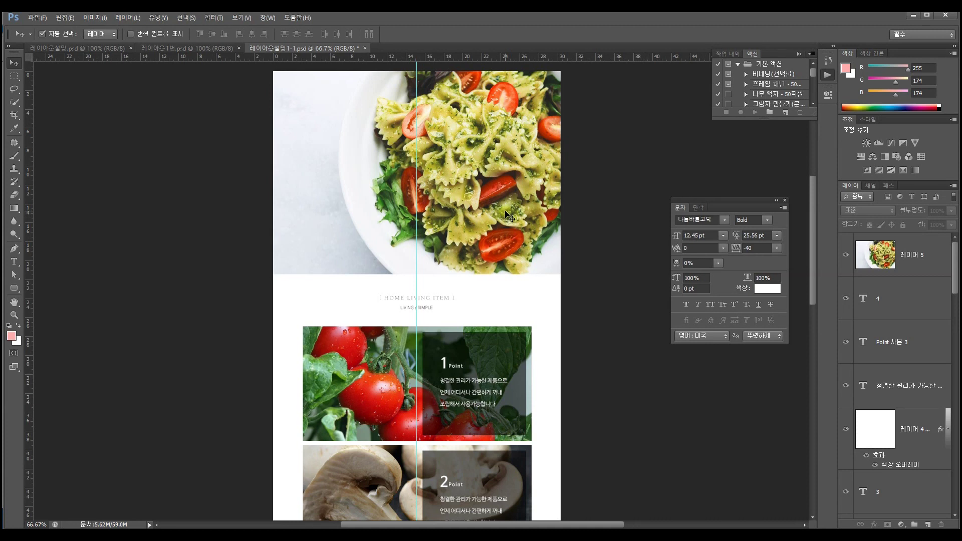
scroll(813, 181, "up", 2)
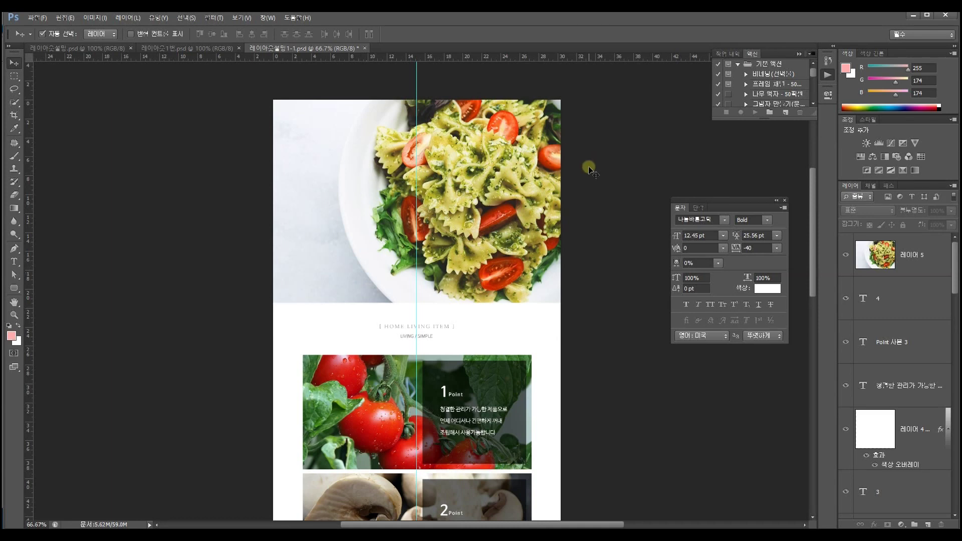
left_click_drag(811, 177, 812, 200)
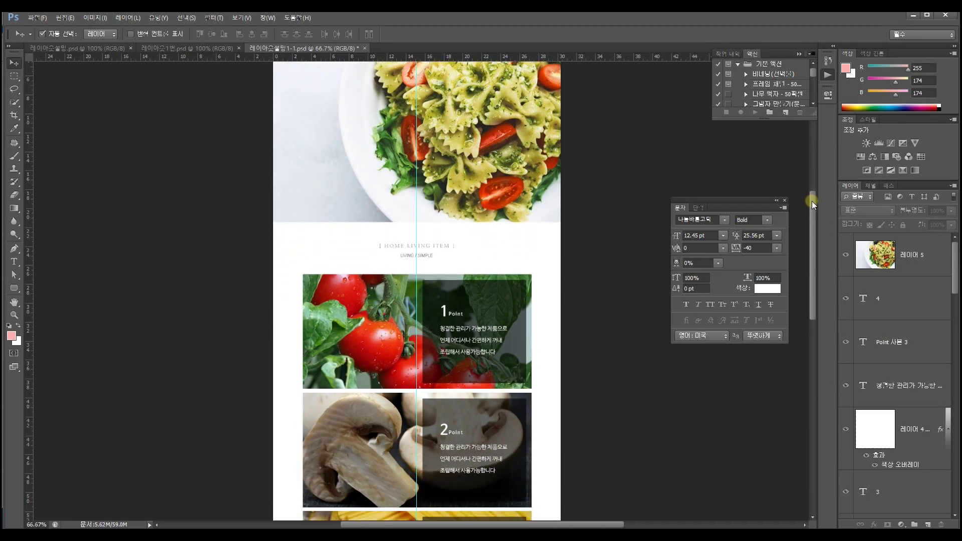
key("ctrl+plus")
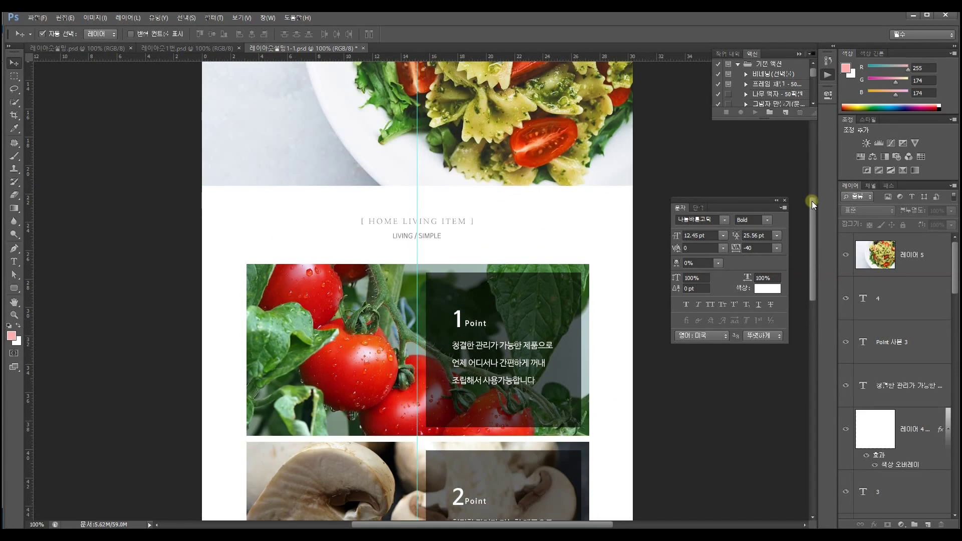
left_click_drag(811, 202, 811, 201)
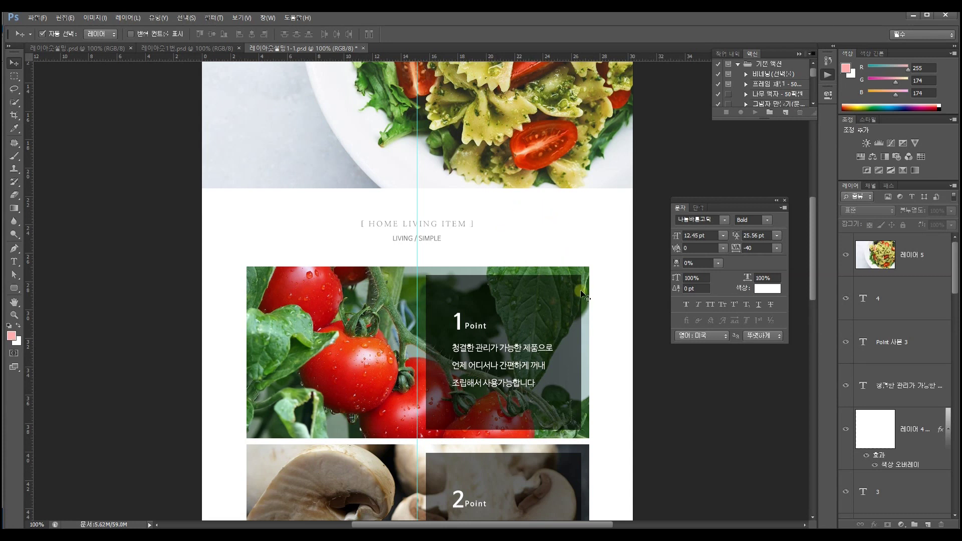
scroll(584, 301, "down", 3)
scroll(583, 301, "down", 2)
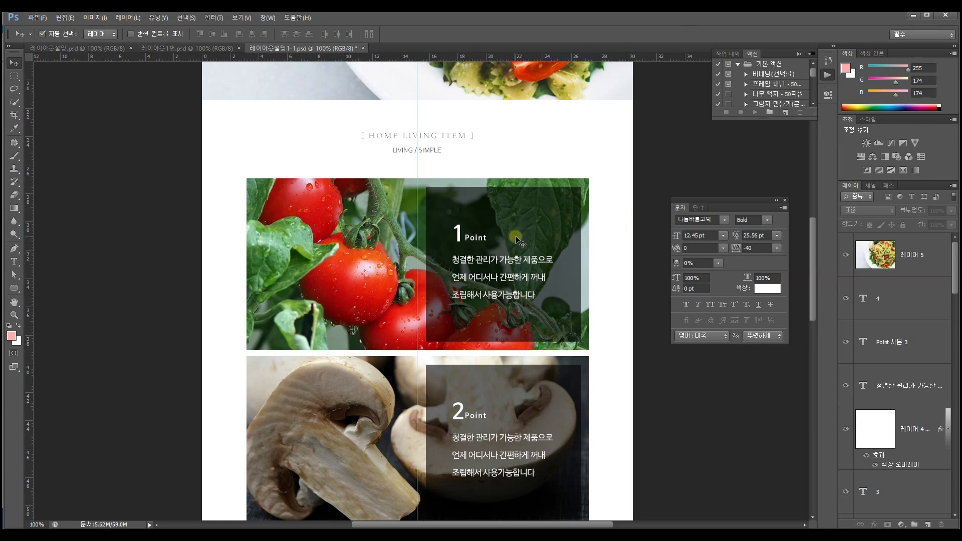
left_click_drag(516, 240, 666, 188)
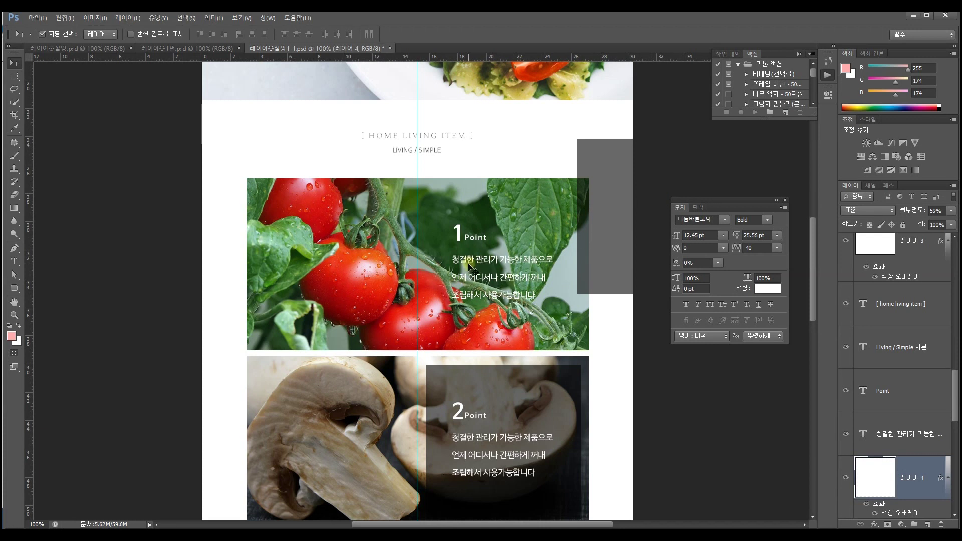
key("ctrl+z")
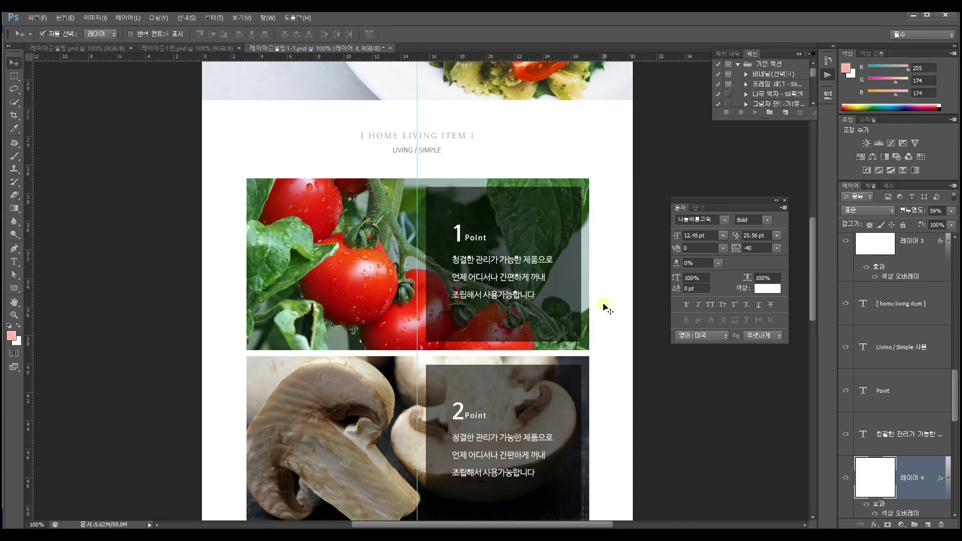
Step: Look through the Point 2 to Point 4 sections of the finished layout and return to its header photo
scroll(603, 309, "down", 5)
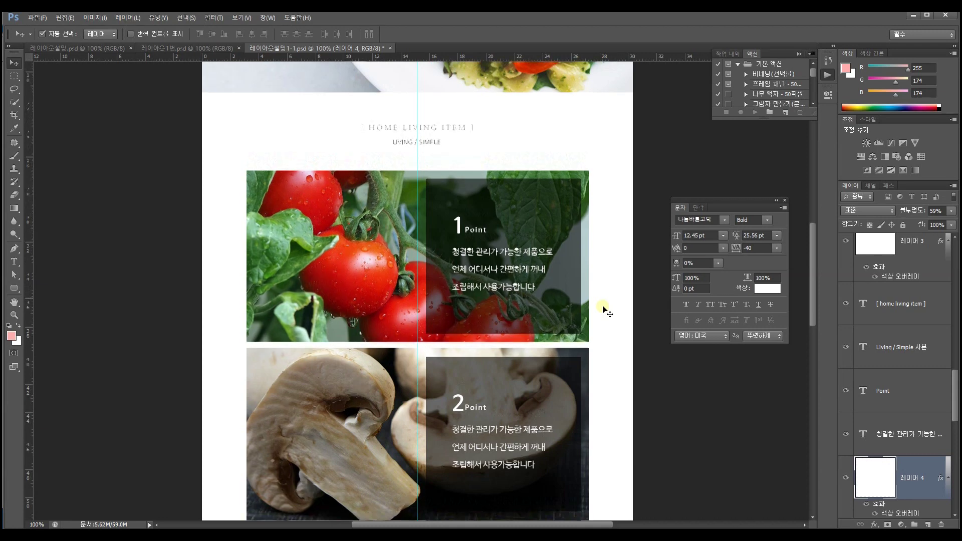
scroll(603, 309, "down", 2)
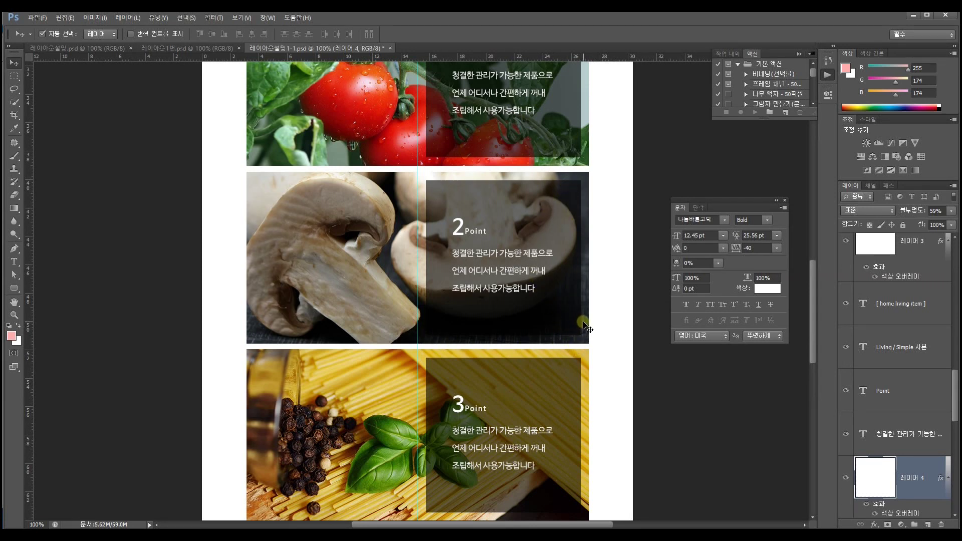
scroll(584, 325, "down", 5)
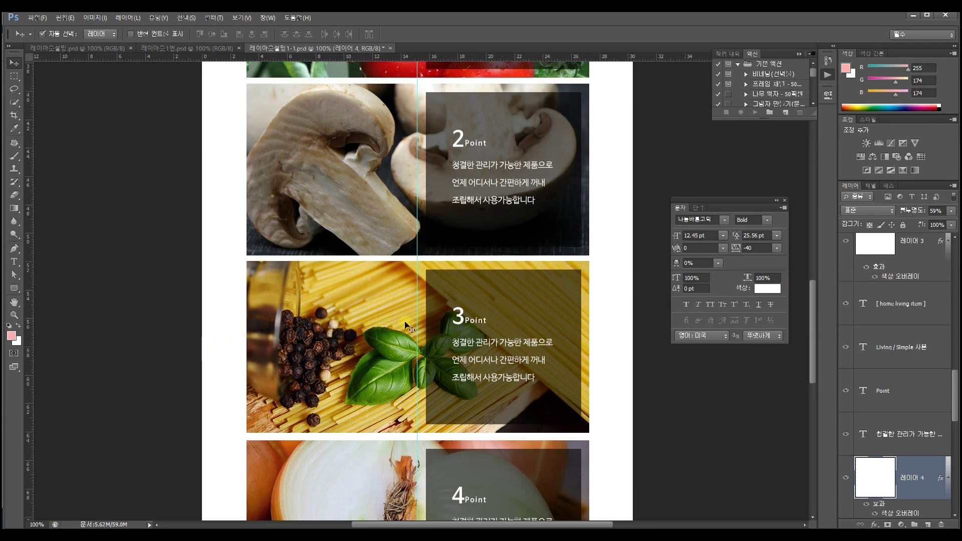
left_click(441, 354)
scroll(548, 323, "down", 3)
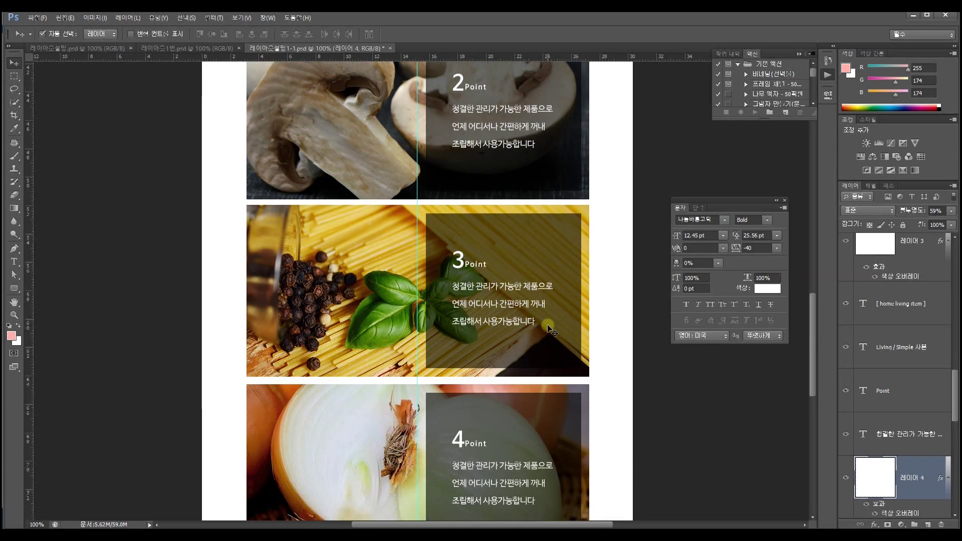
scroll(549, 329, "down", 1)
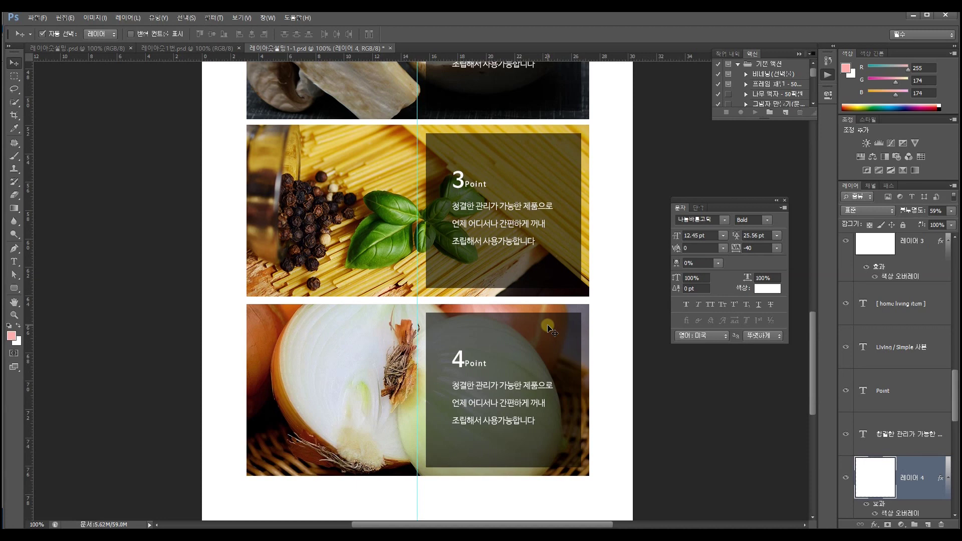
scroll(550, 331, "down", 1)
scroll(549, 328, "up", 1)
left_click_drag(814, 314, 825, 170)
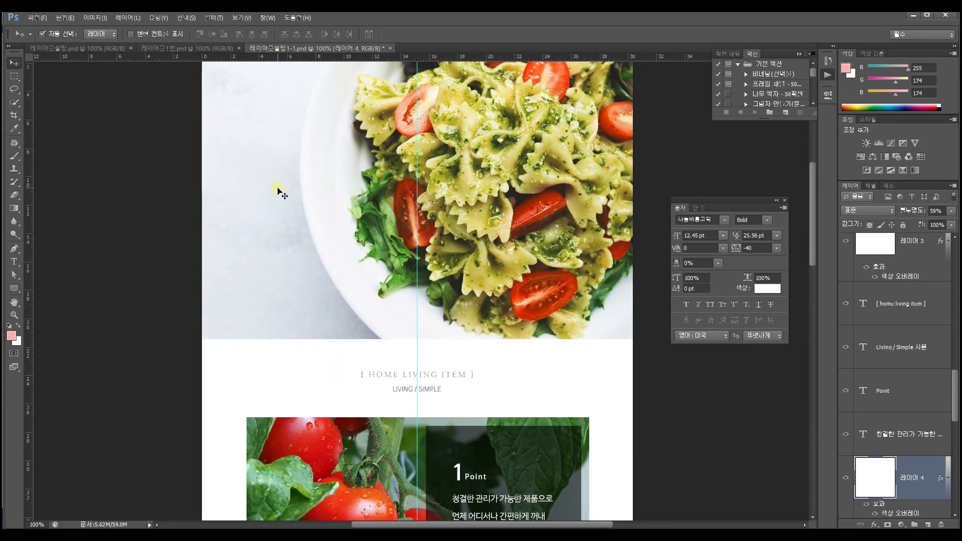
Step: Switch to the 레이아웃1번.psd document and save it as 레이아웃2번 in PSD format with compatibility maximized
left_click(197, 45)
left_click_drag(810, 235, 789, 228)
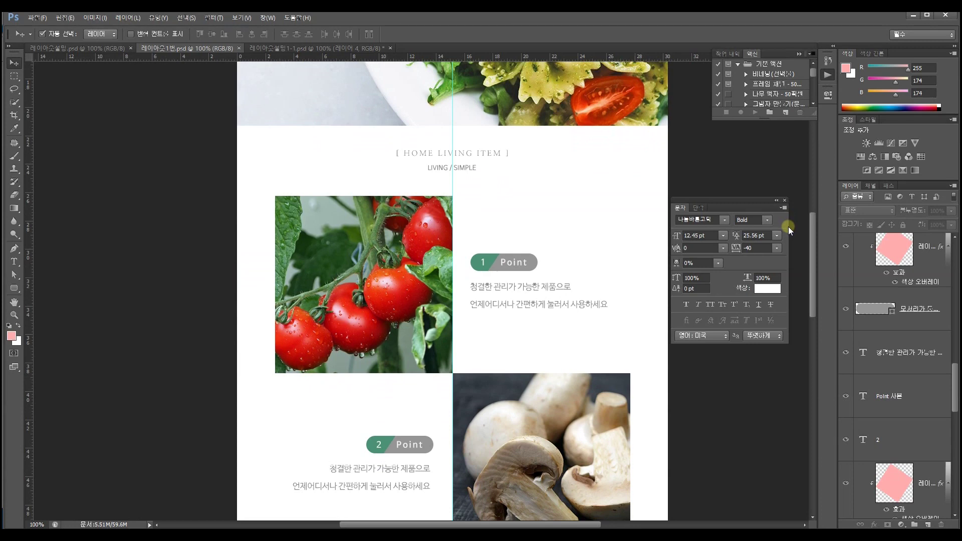
key("ctrl+shift+s")
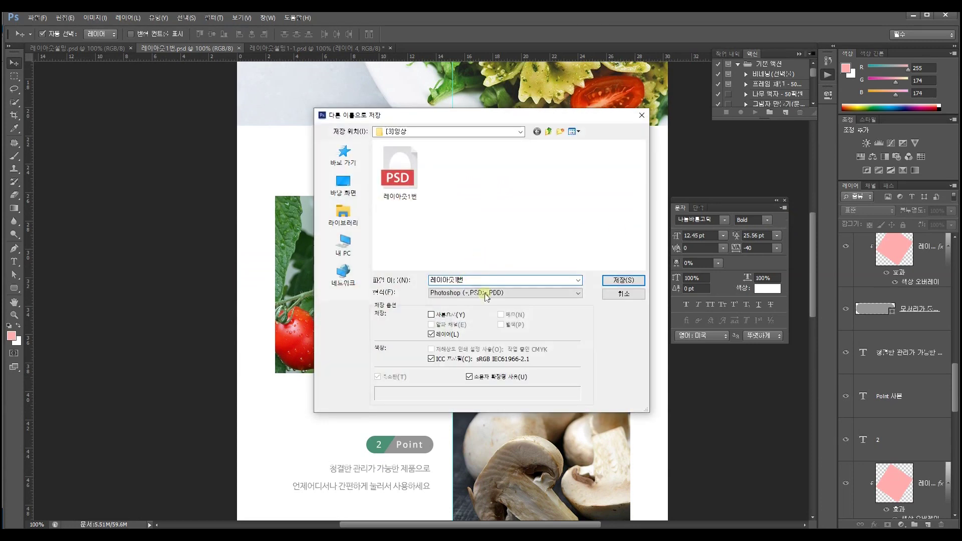
key("Return")
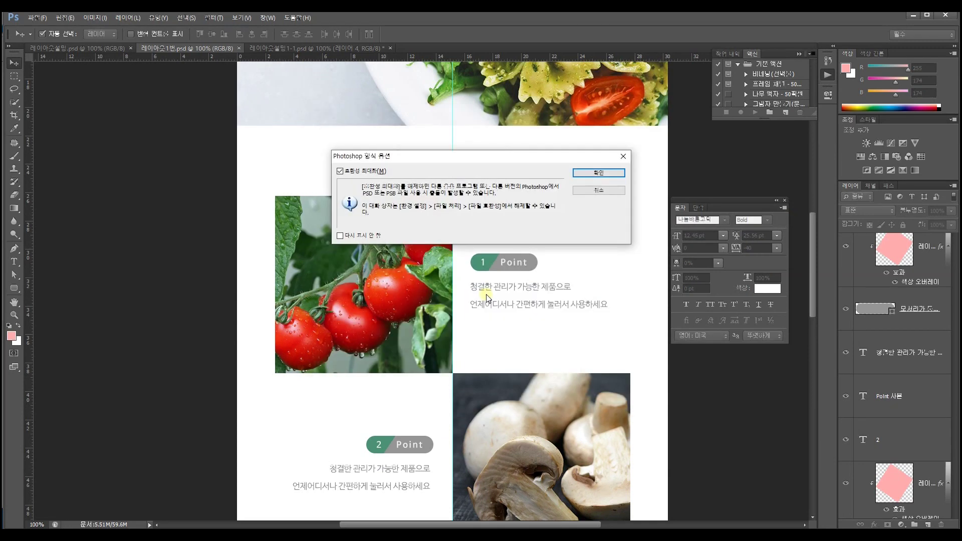
key("Return")
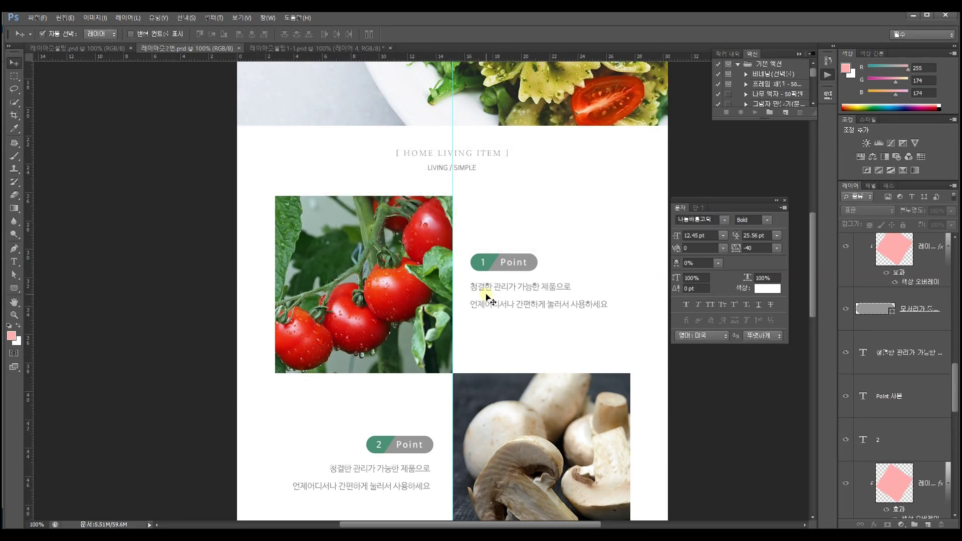
Step: Delete the tomato photo layer clipped to the square beside the Point 1 text
left_click_drag(537, 172, 571, 397)
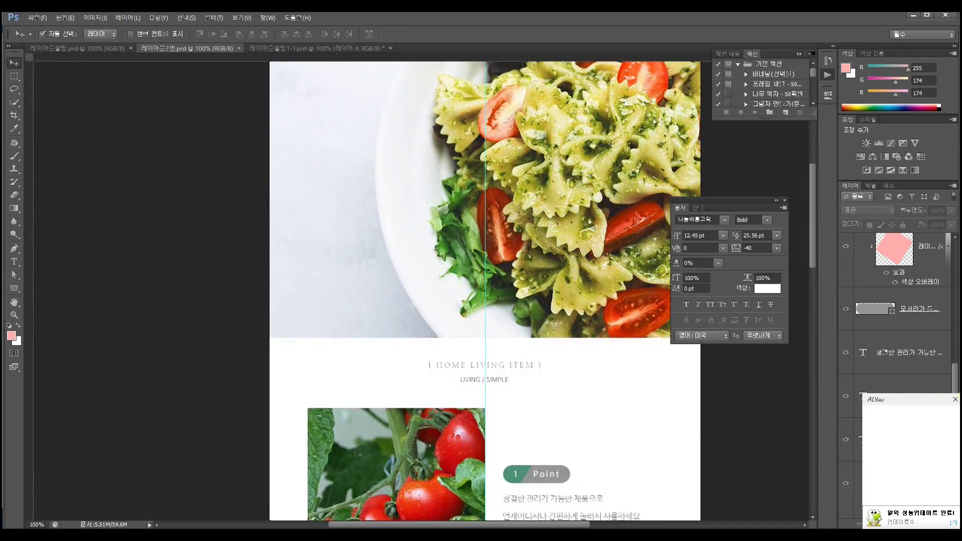
scroll(690, 410, "up", 3)
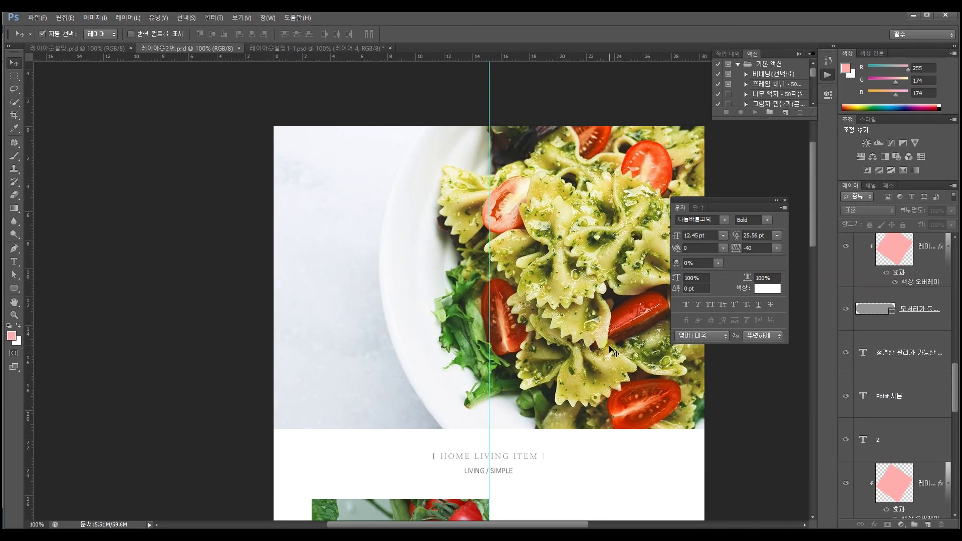
left_click_drag(635, 375, 618, 247)
left_click_drag(589, 352, 585, 275)
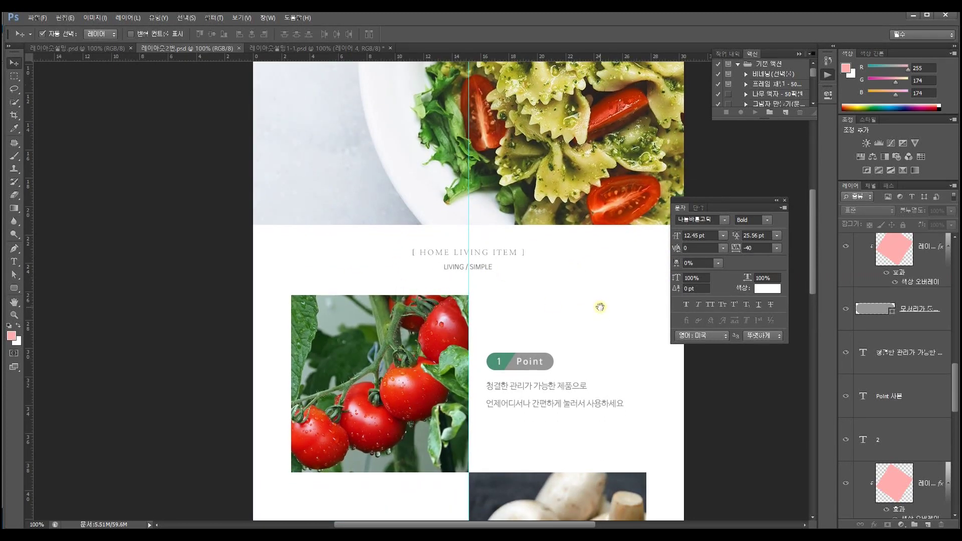
left_click_drag(594, 316, 569, 209)
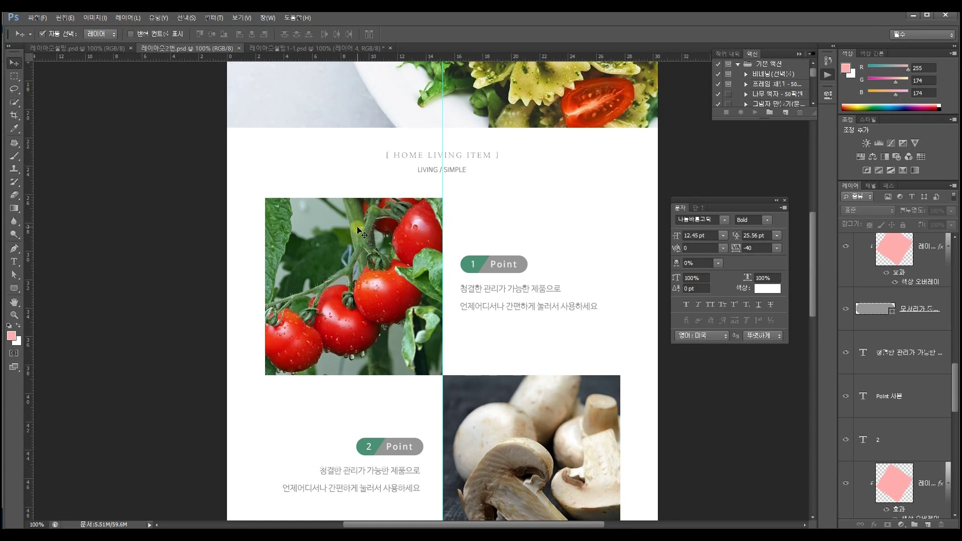
left_click(359, 243)
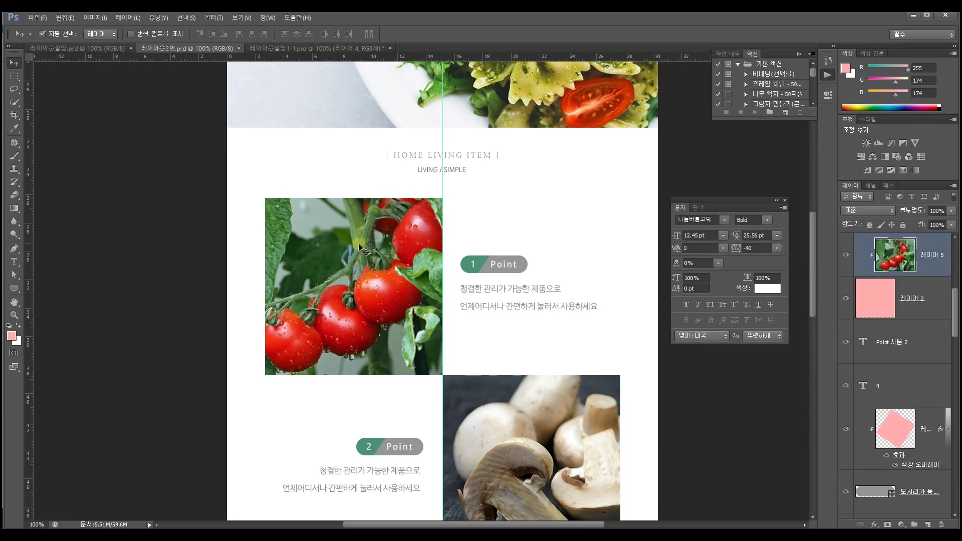
key("Delete")
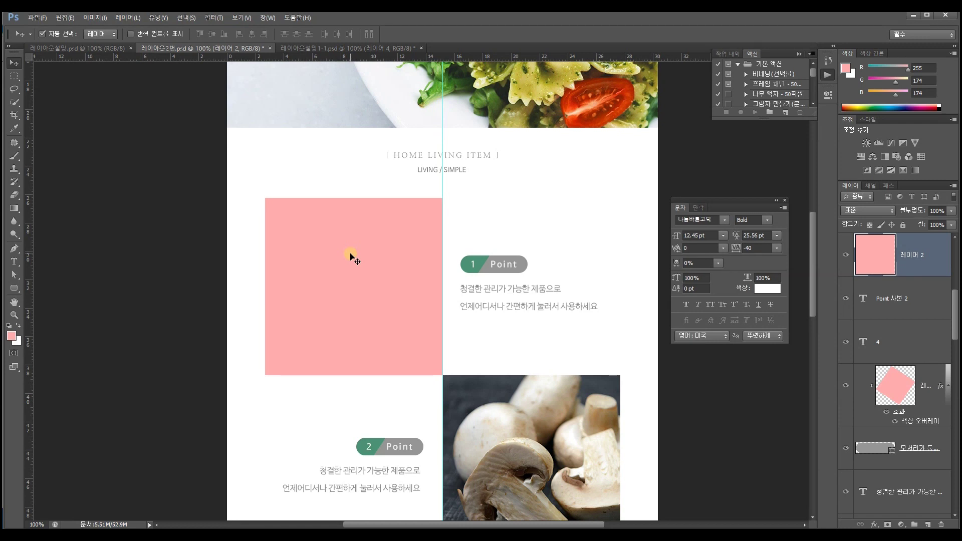
Step: Delete the photos, badges and texts of the Point 2, 3 and 4 sections
scroll(568, 265, "down", 5)
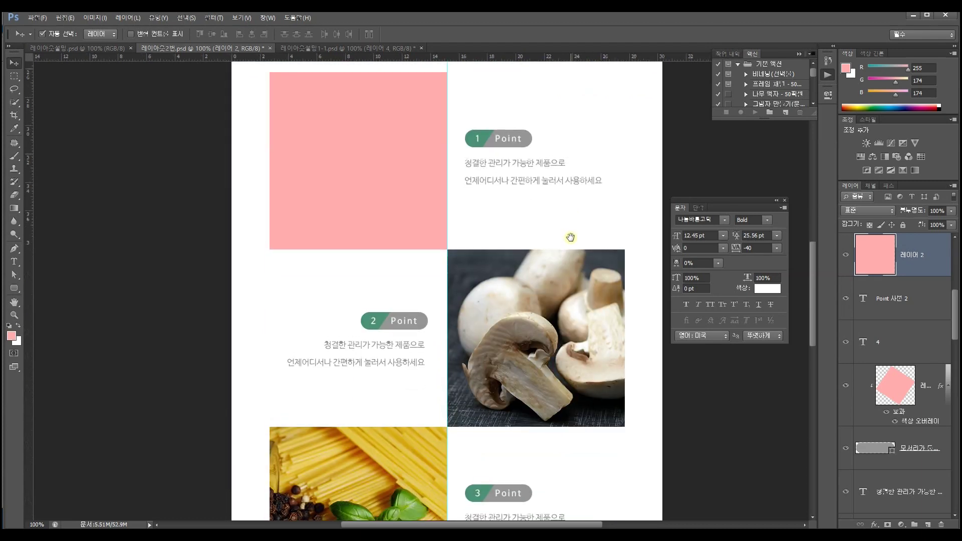
left_click_drag(232, 275, 655, 509)
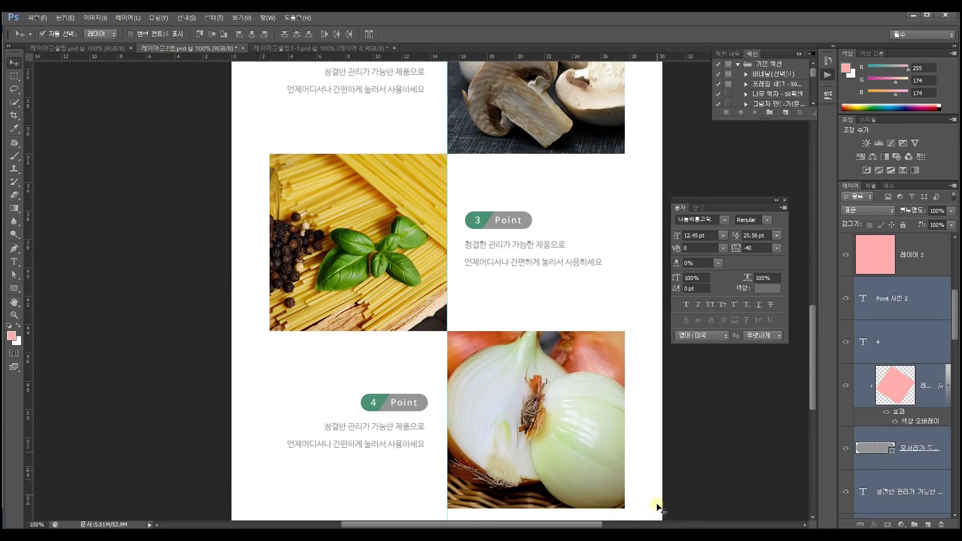
key("Delete")
key("ctrl+z")
left_click_drag(519, 283, 521, 385)
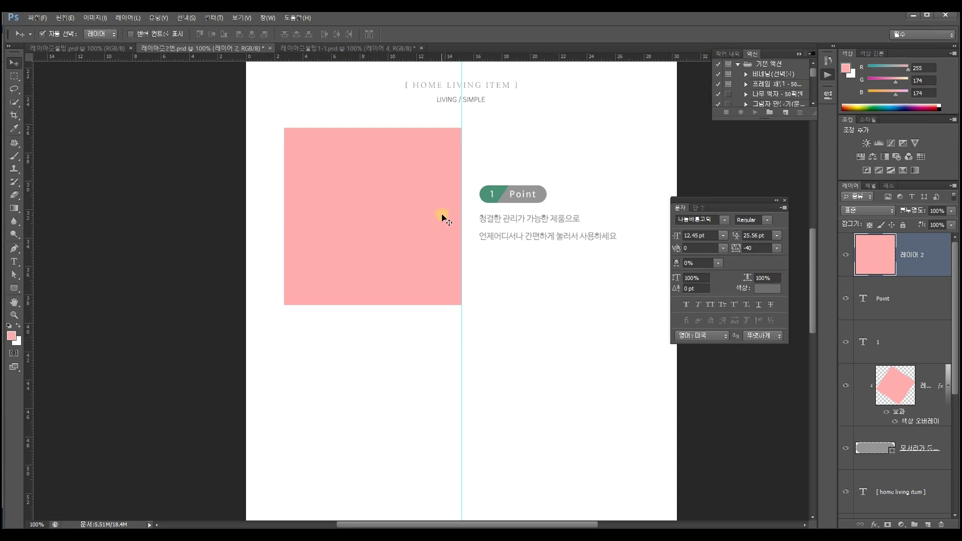
Step: Duplicate the pink square and place the copy flush beside the original, on the other side of the centre guide
left_click_drag(387, 201, 461, 233)
key("ctrl+z")
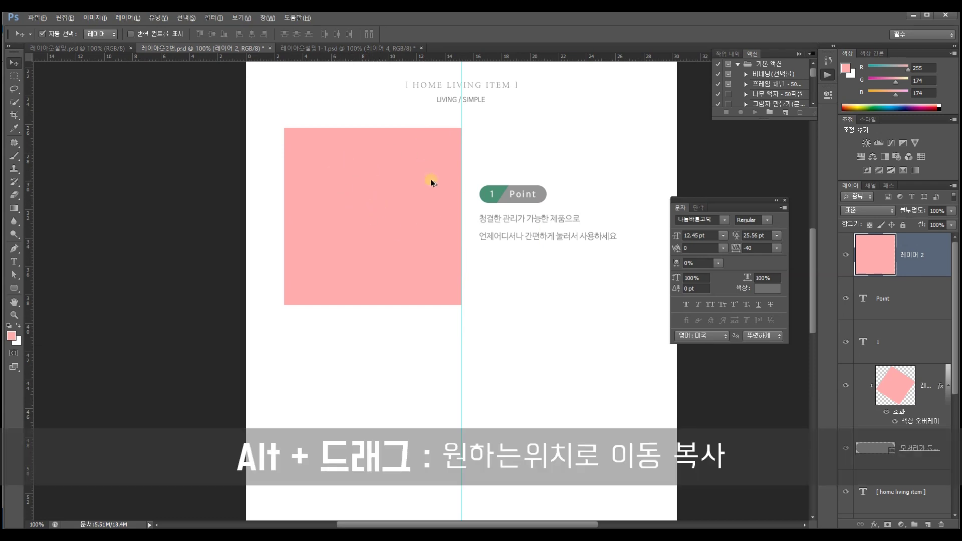
left_click_drag(328, 173, 530, 175)
key("Left")
key("Left")
key("Left")
key("Left")
key("Left")
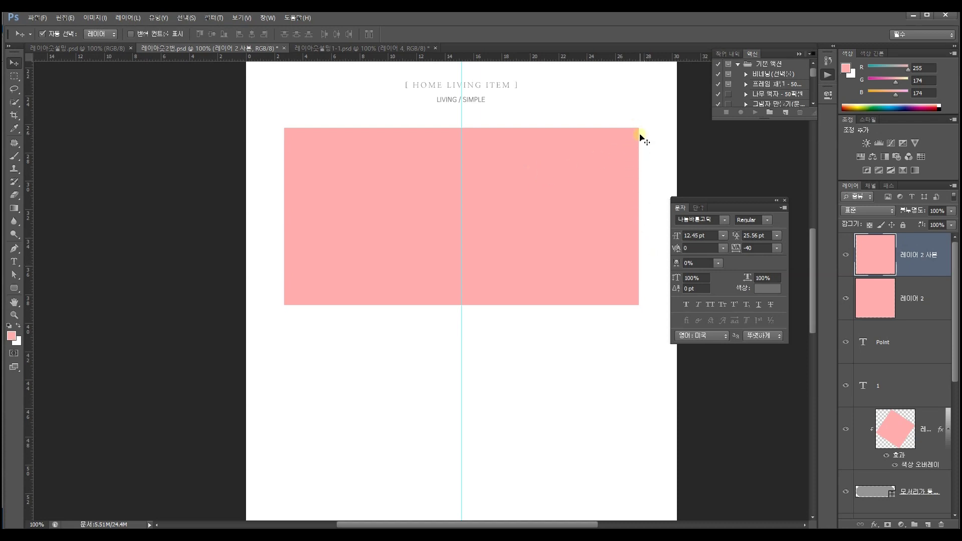
Step: Stretch the original pink square to 200% width across both squares and restore the deleted square copy above it
left_click(412, 229)
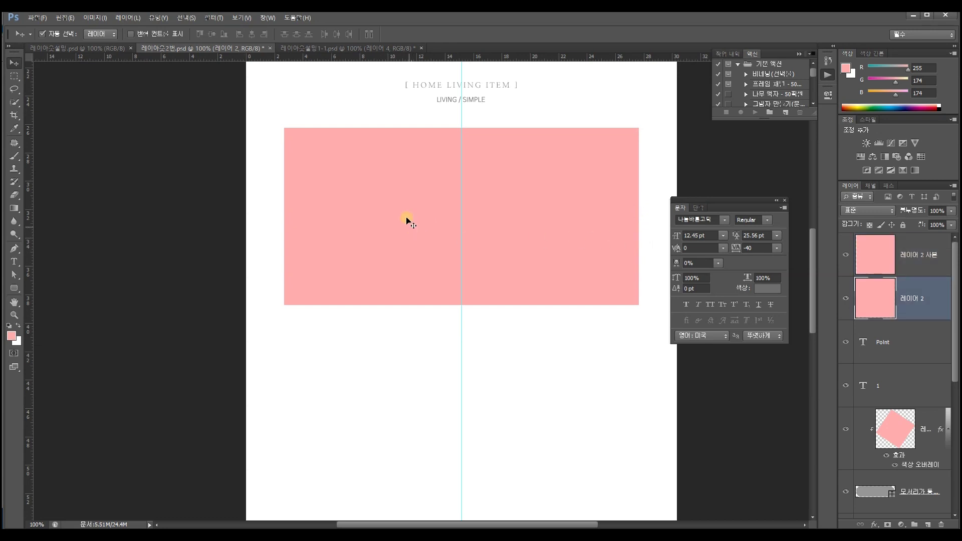
left_click_drag(375, 179, 351, 194)
key("ctrl+z")
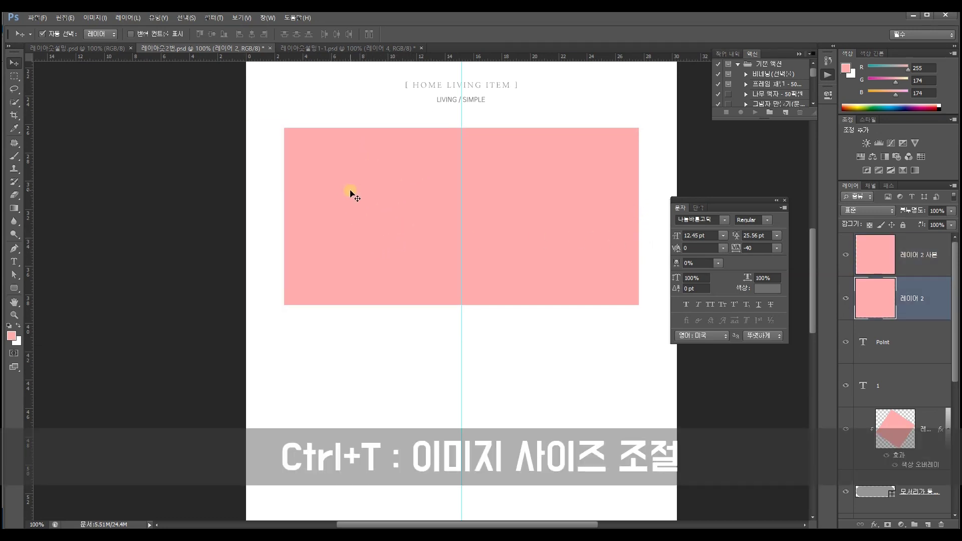
key("ctrl+t")
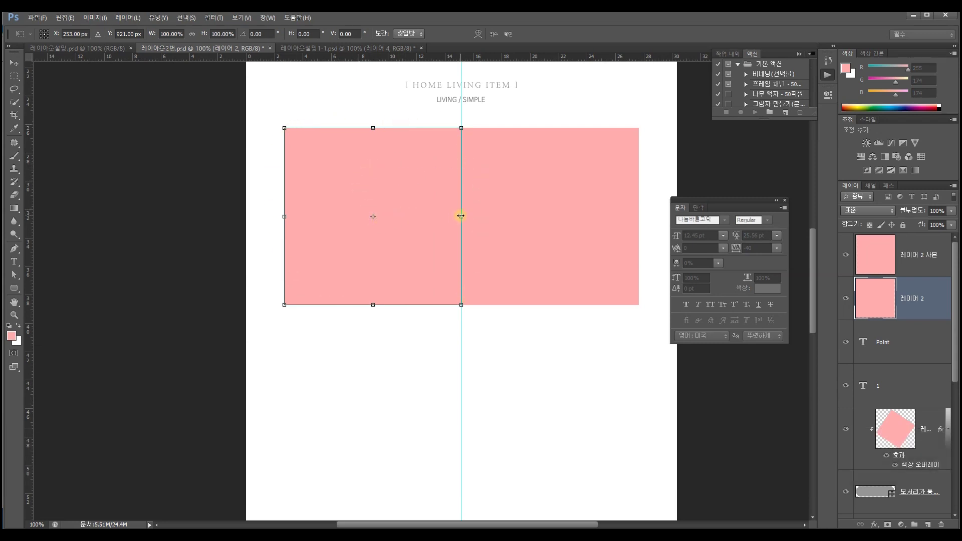
left_click_drag(461, 216, 638, 217)
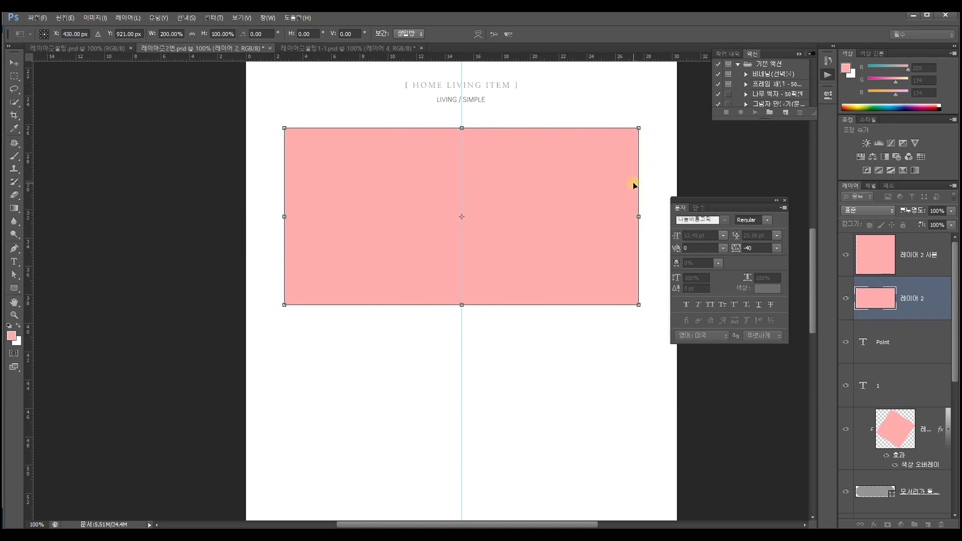
key("Return")
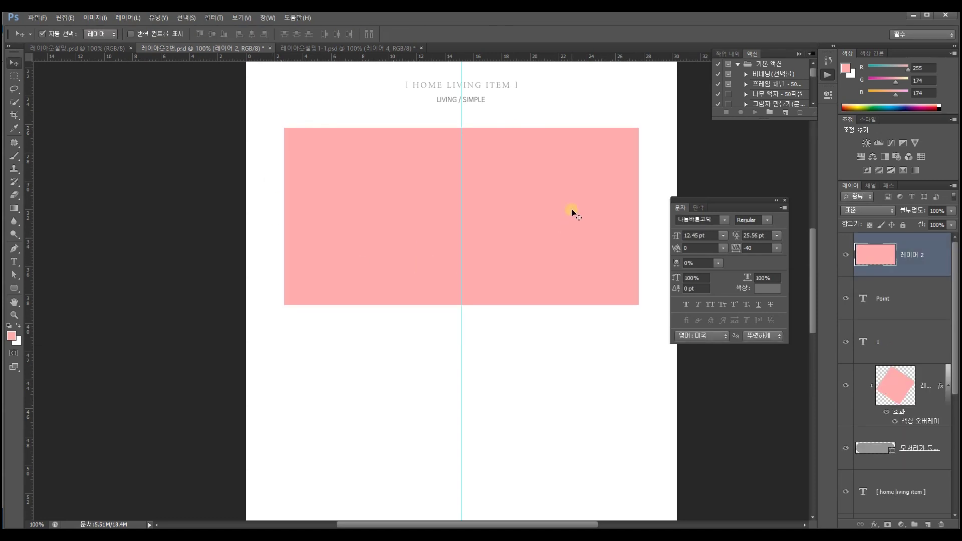
key("ctrl+j")
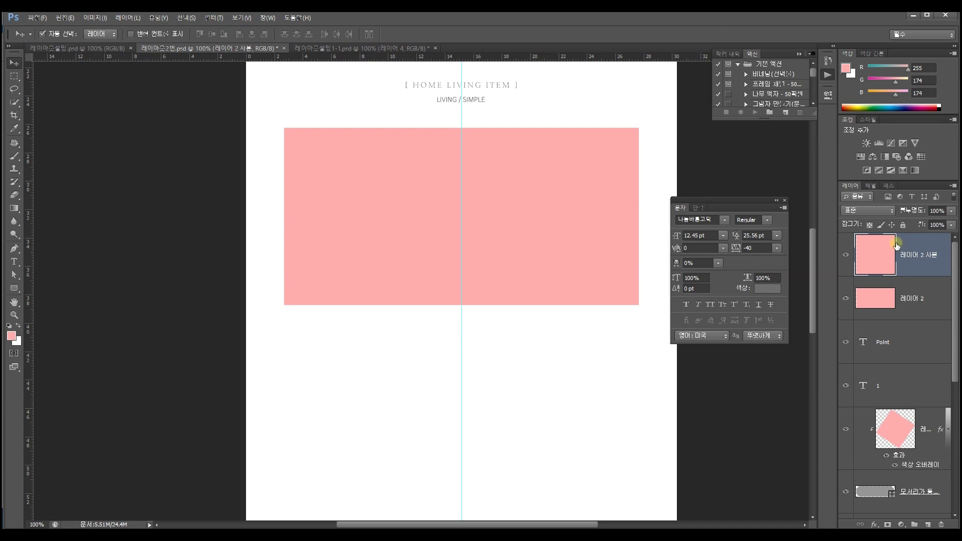
Step: Add a black (000000) Color Overlay at 100% opacity to the square copy above the wide pink banner
double_click(928, 245)
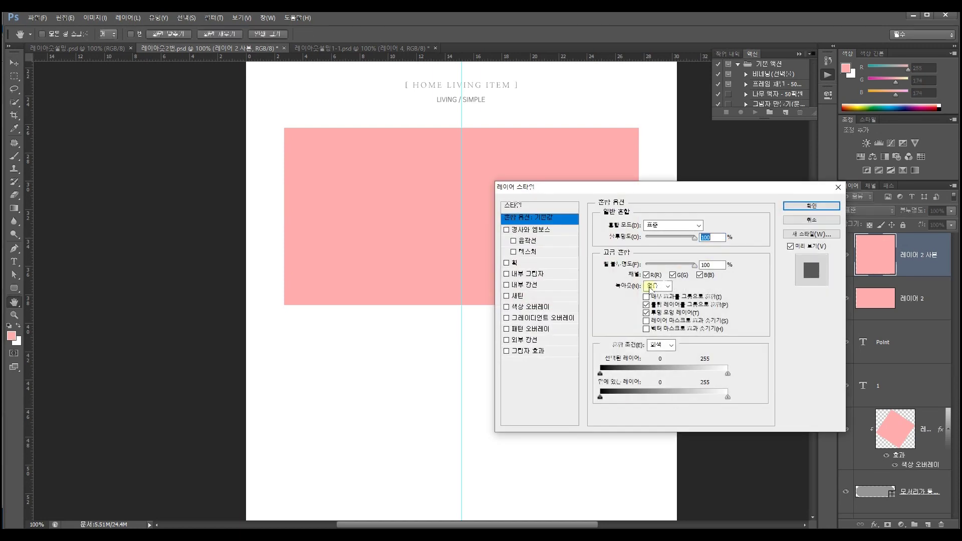
left_click(529, 307)
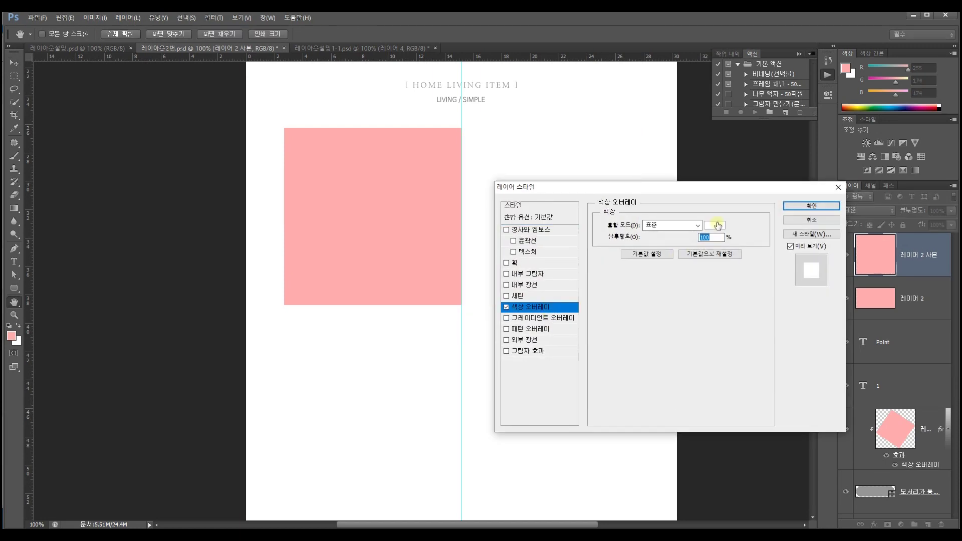
left_click(714, 225)
left_click(583, 375)
left_click_drag(582, 376, 523, 429)
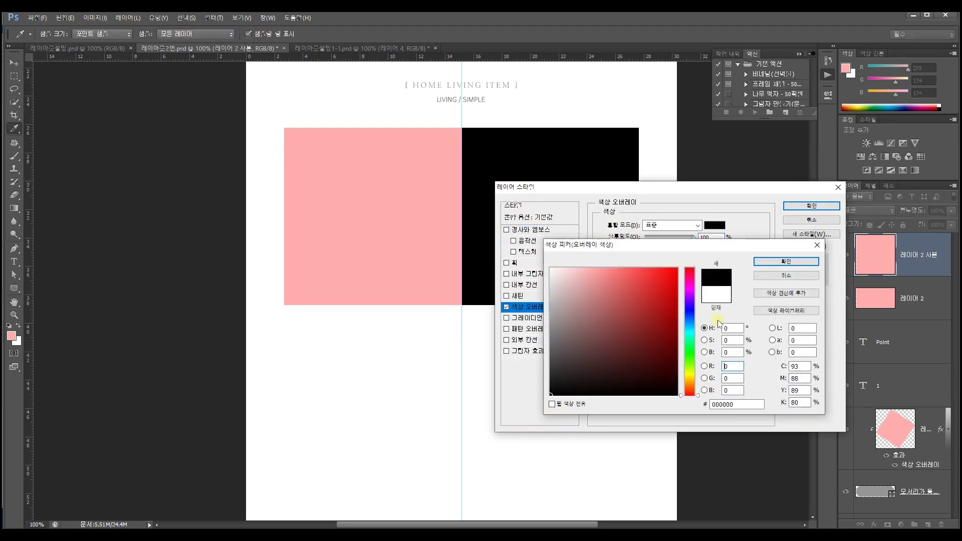
left_click(805, 261)
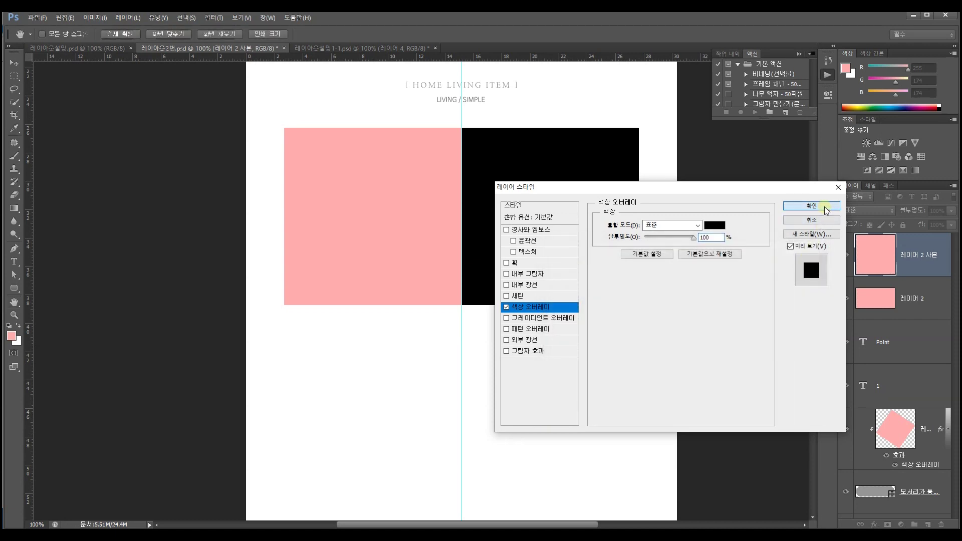
left_click(810, 206)
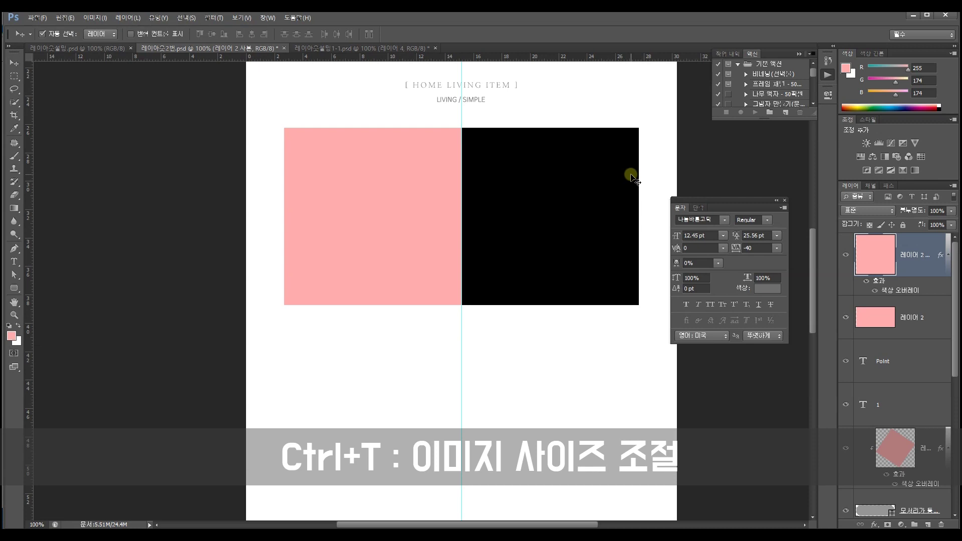
Step: Scale the black square down evenly to about 88.4%, leaving a pink margin around it inside the banner
key("ctrl+t")
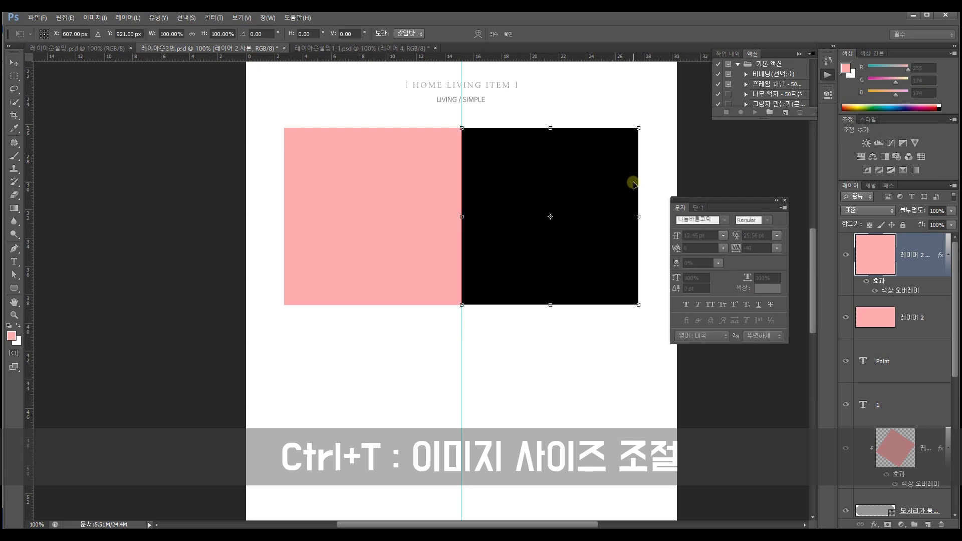
mouse_move(638, 128)
left_mouse_down()
mouse_move(620, 156)
mouse_move(642, 135)
mouse_move(634, 147)
left_mouse_up()
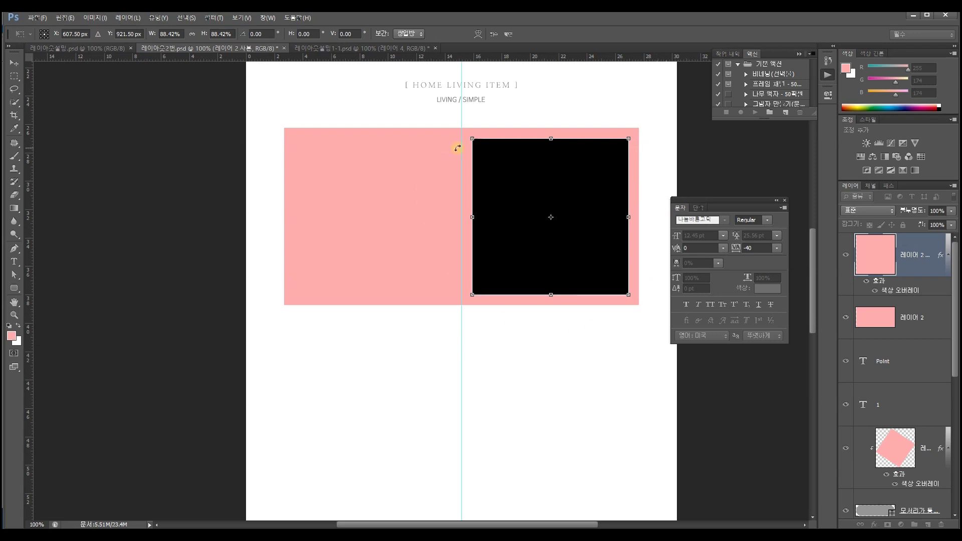
key("Return")
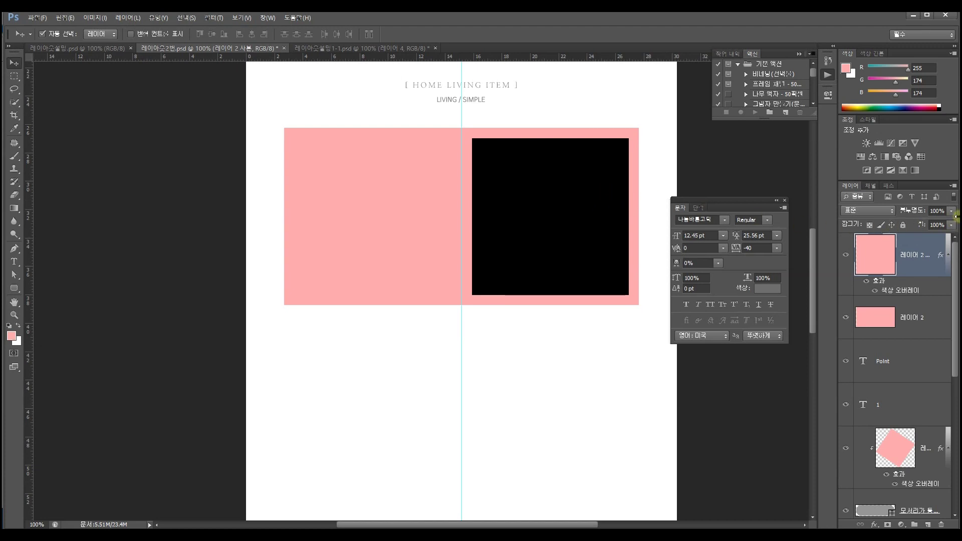
Step: Set the black square layer's opacity to 50%
left_click(952, 211)
left_click_drag(925, 221, 925, 221)
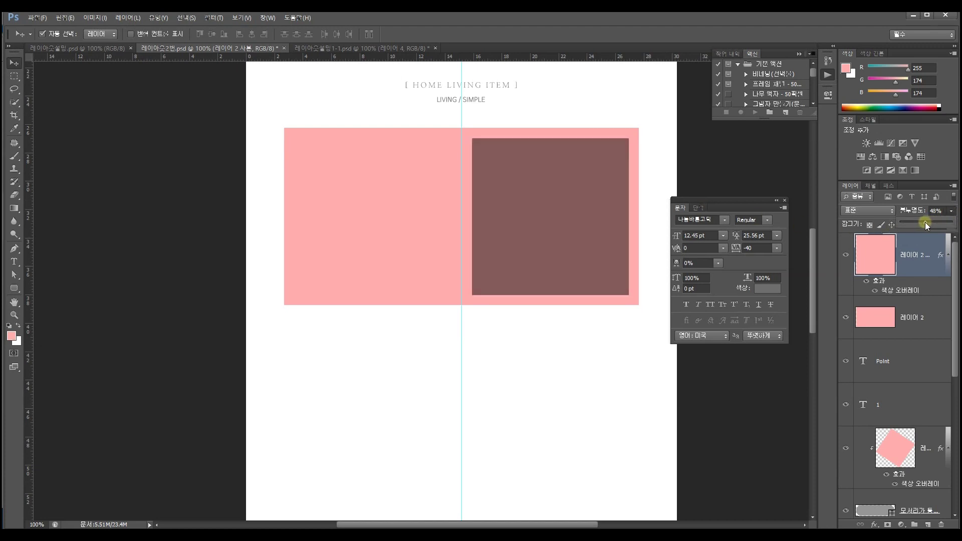
left_click_drag(927, 222, 923, 224)
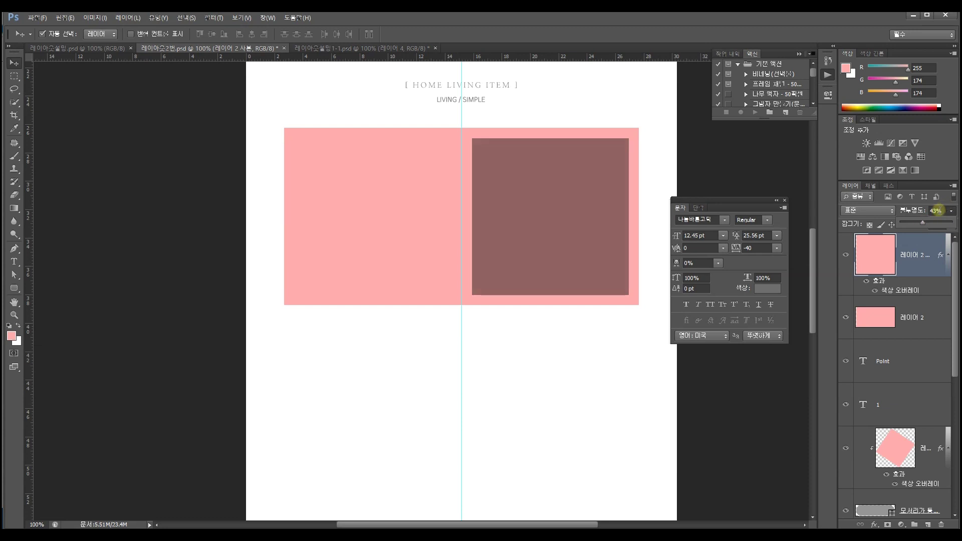
type("50")
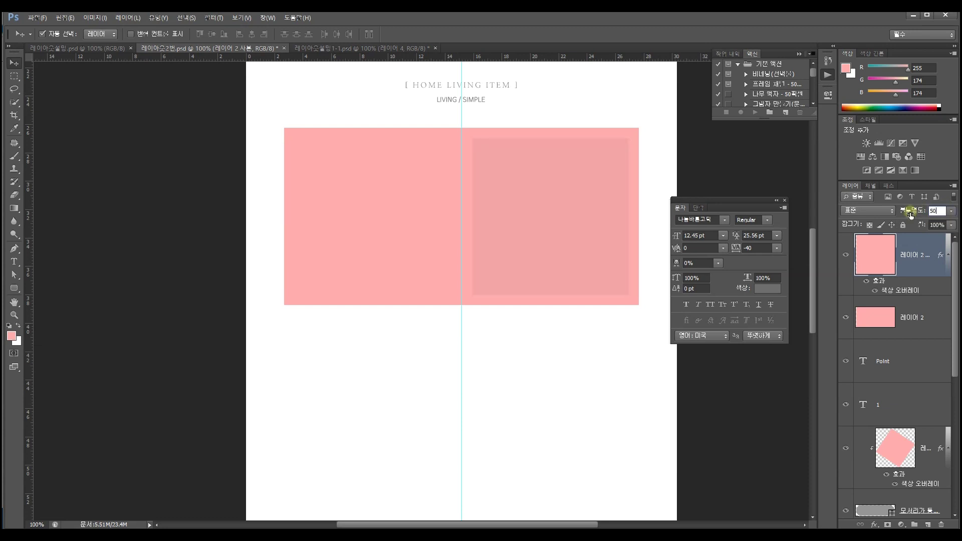
key("Return")
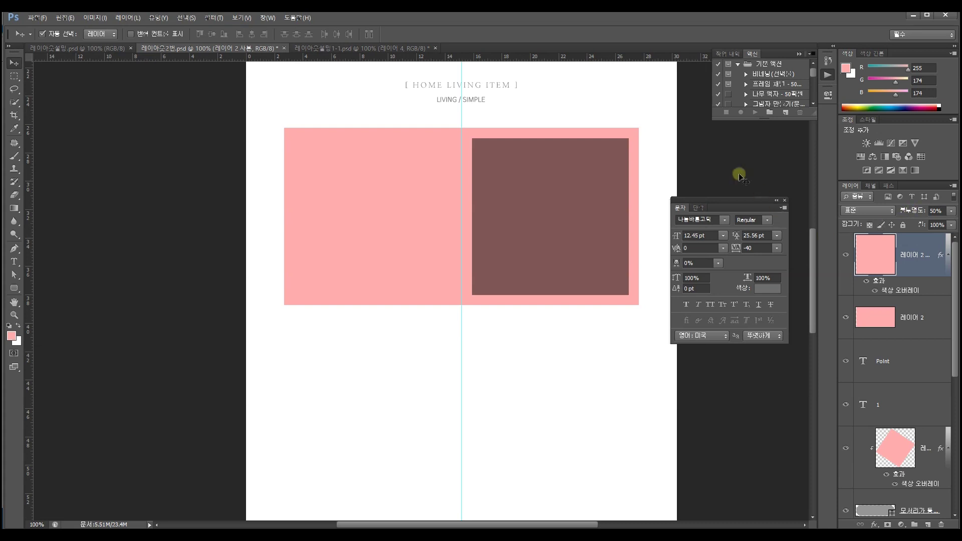
Step: Select the pink banner and the dark square together and send both behind the Point 1 texts
left_click(607, 106)
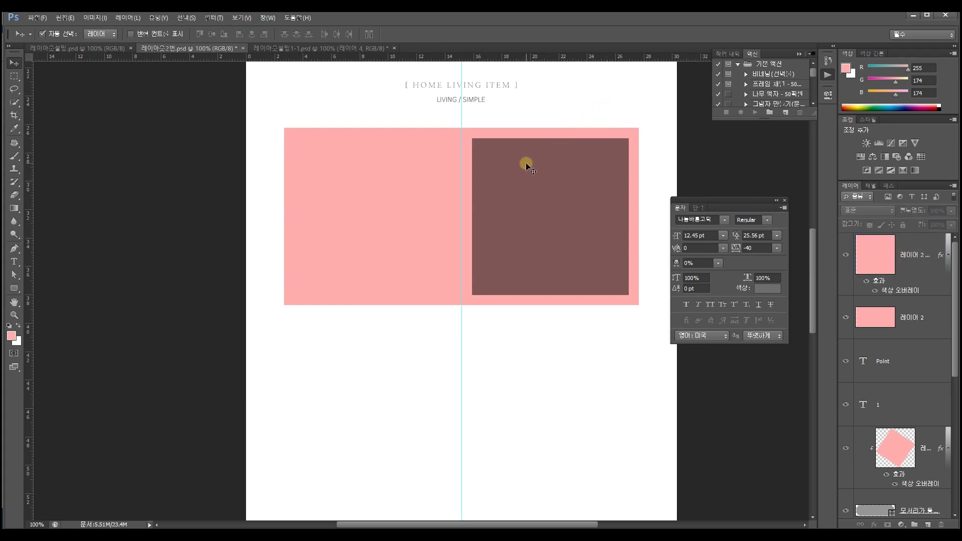
left_click_drag(655, 137, 599, 115)
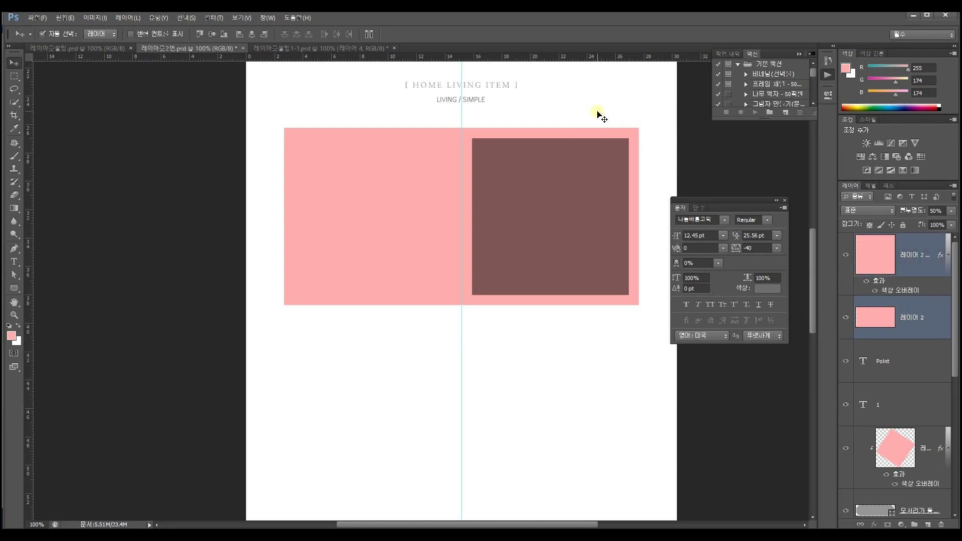
key("ctrl+shift+bracketleft")
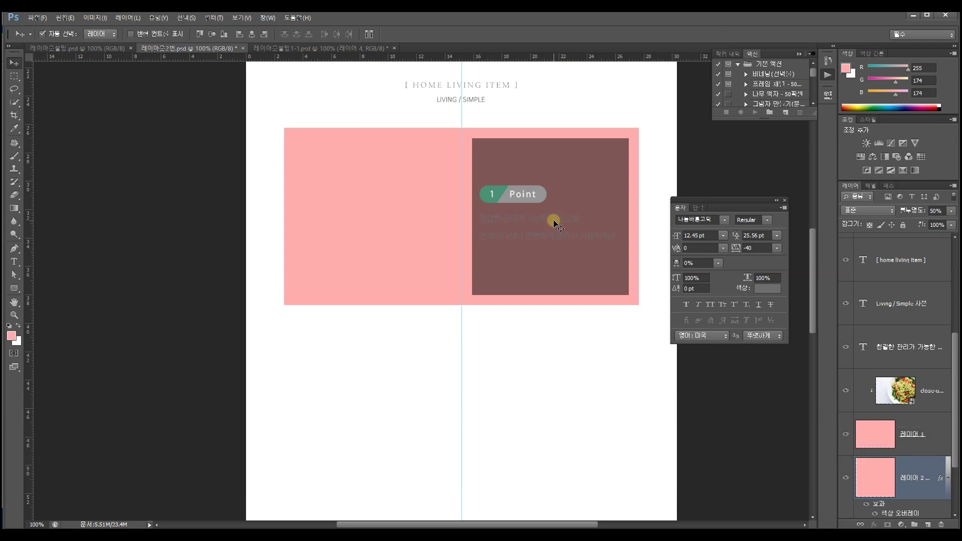
Step: Change the two-line description text in the dark square to white
left_click(554, 221)
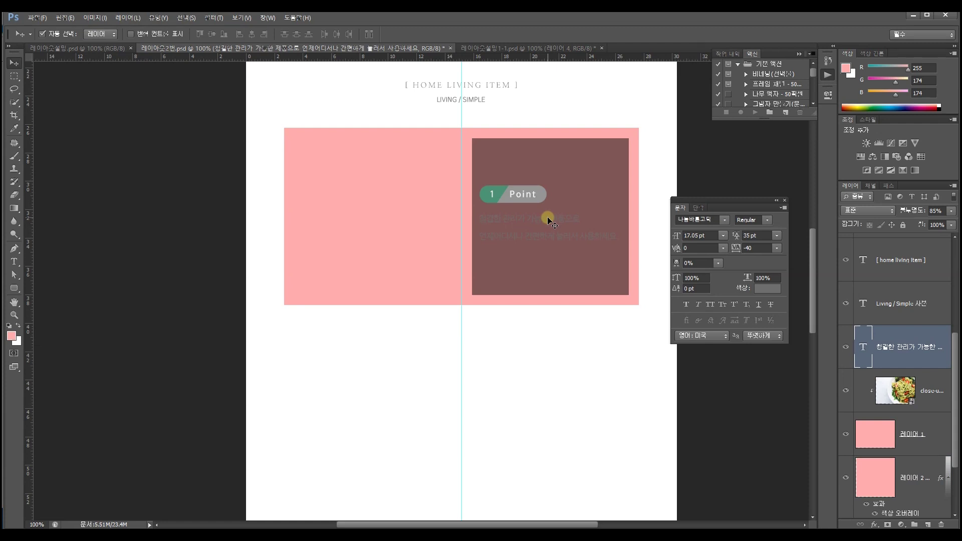
left_click(770, 292)
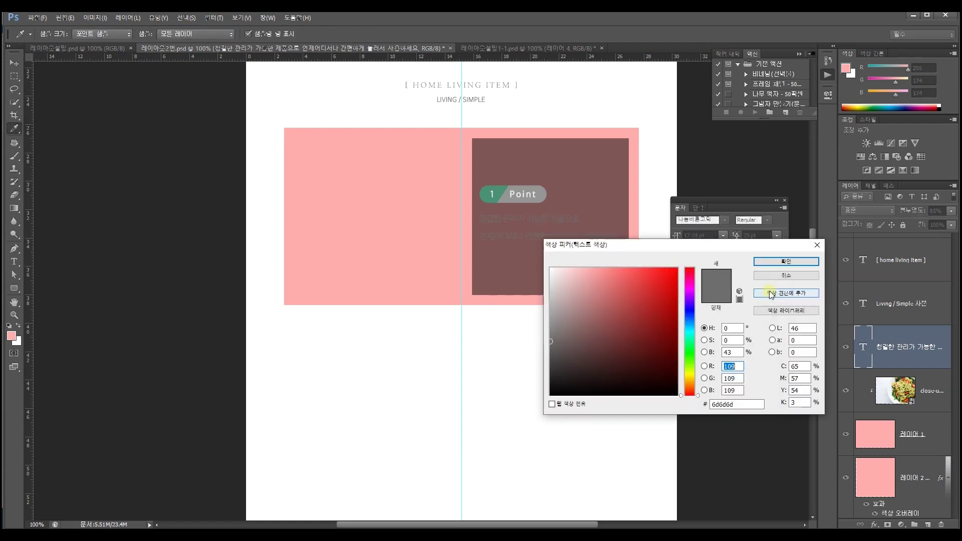
left_click(551, 270)
left_click(809, 263)
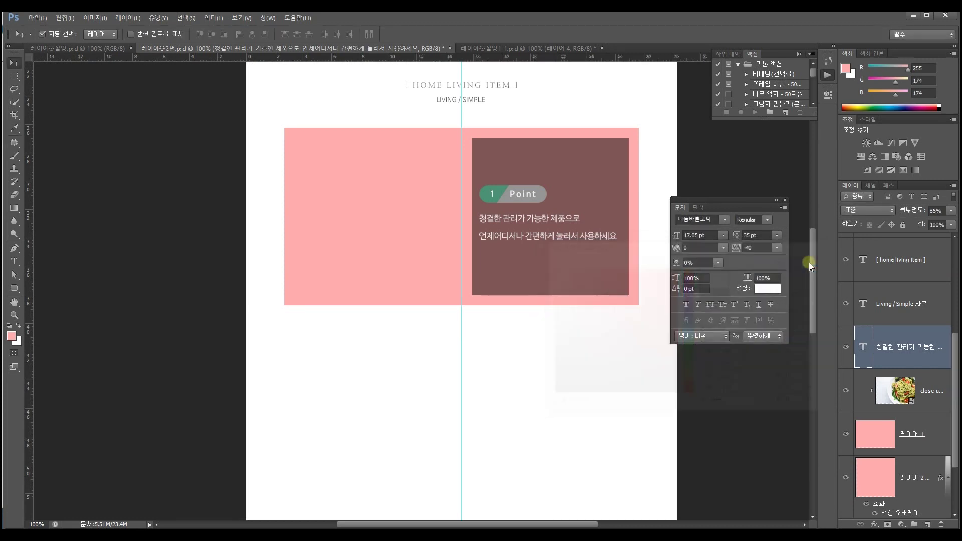
left_click(950, 211)
left_click(559, 355)
left_click(558, 354)
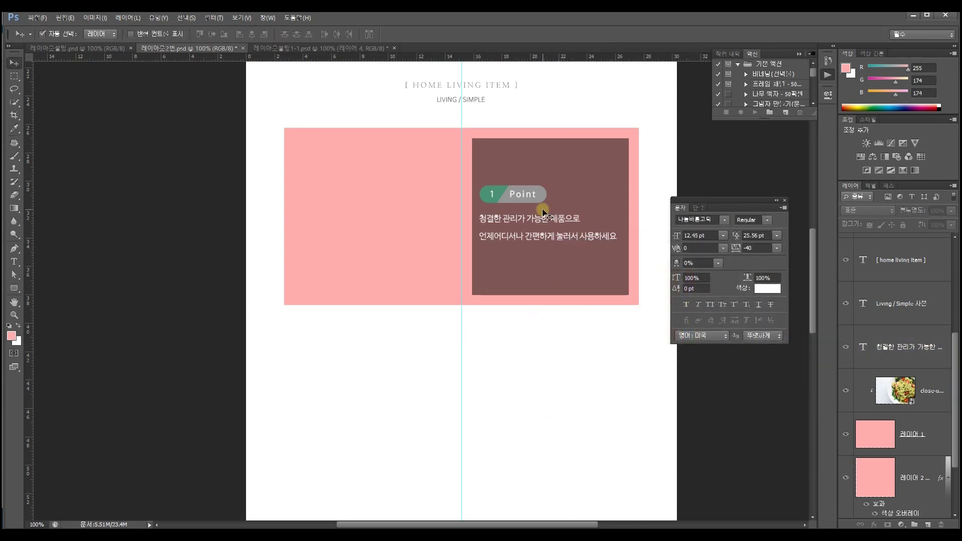
Step: Delete the green and grey rounded badge behind the number 1 and the Point label
left_click_drag(505, 202, 503, 199)
left_click(503, 196)
key("Delete")
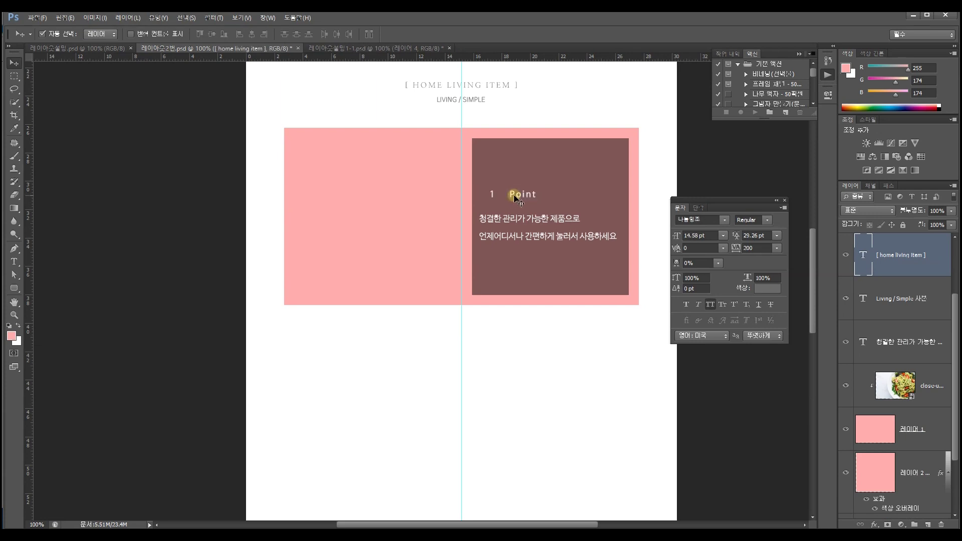
Step: Following the finished reference layout, enlarge the number 1 to about 341% and move the Point label close beside its base
left_click(358, 50)
left_click_drag(548, 365, 569, 172)
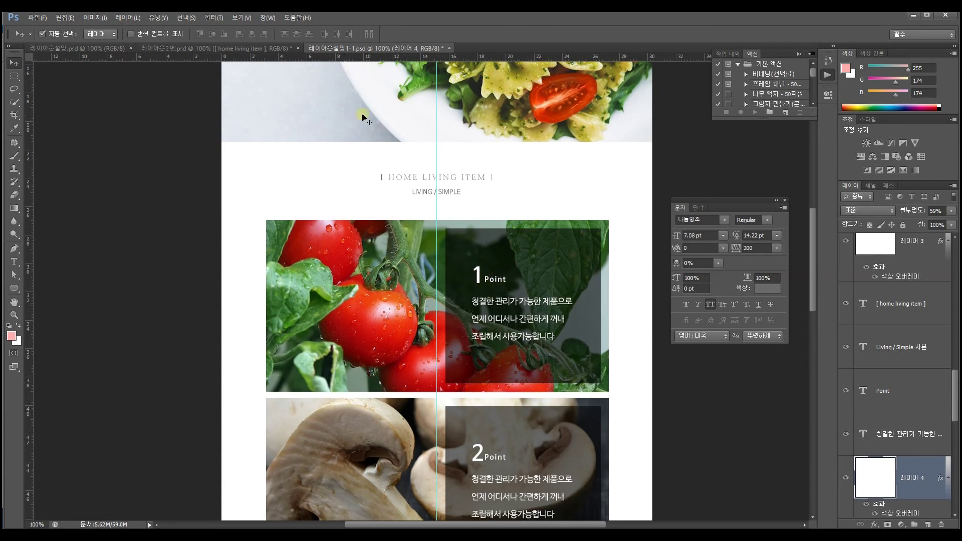
left_click(230, 54)
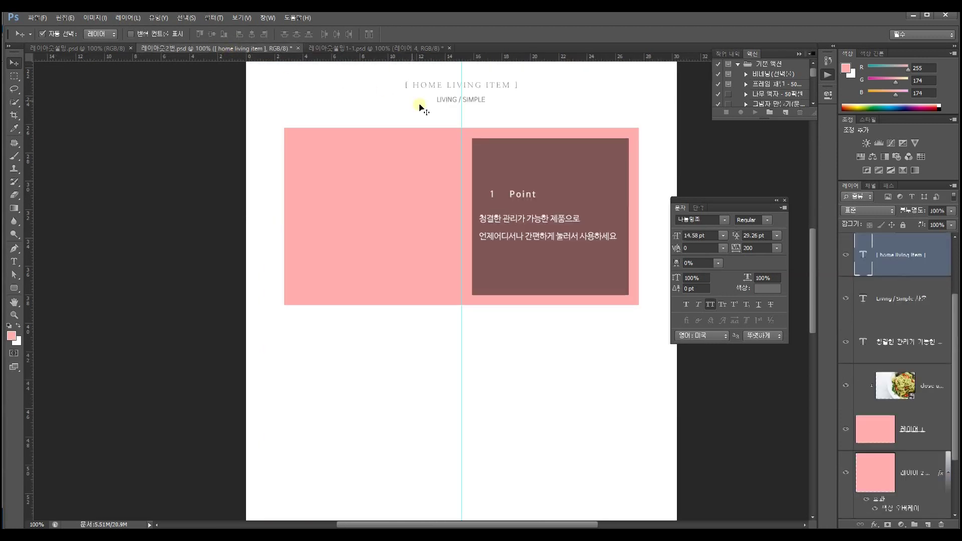
left_click(494, 195)
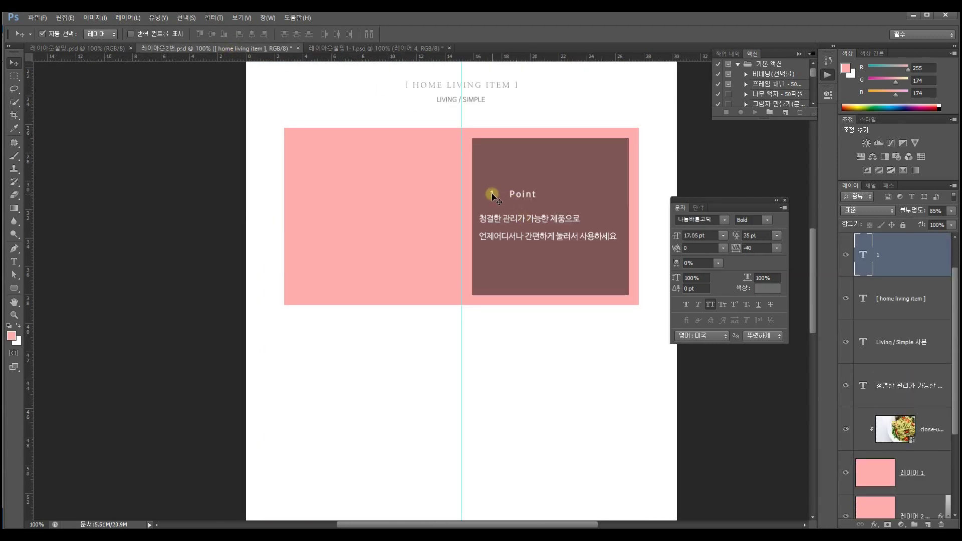
key("ctrl+t")
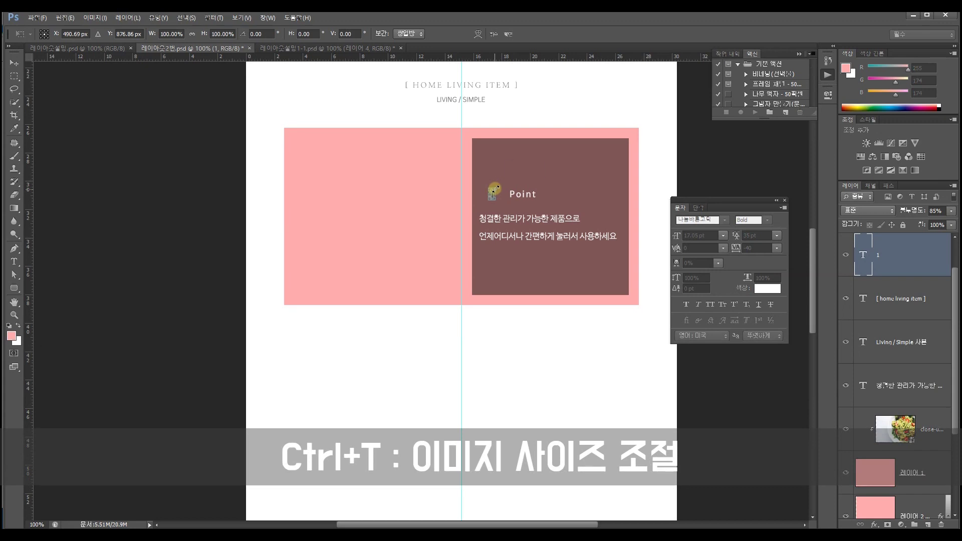
mouse_move(498, 190)
left_mouse_down()
mouse_move(515, 167)
mouse_move(491, 184)
left_mouse_up()
key("Return")
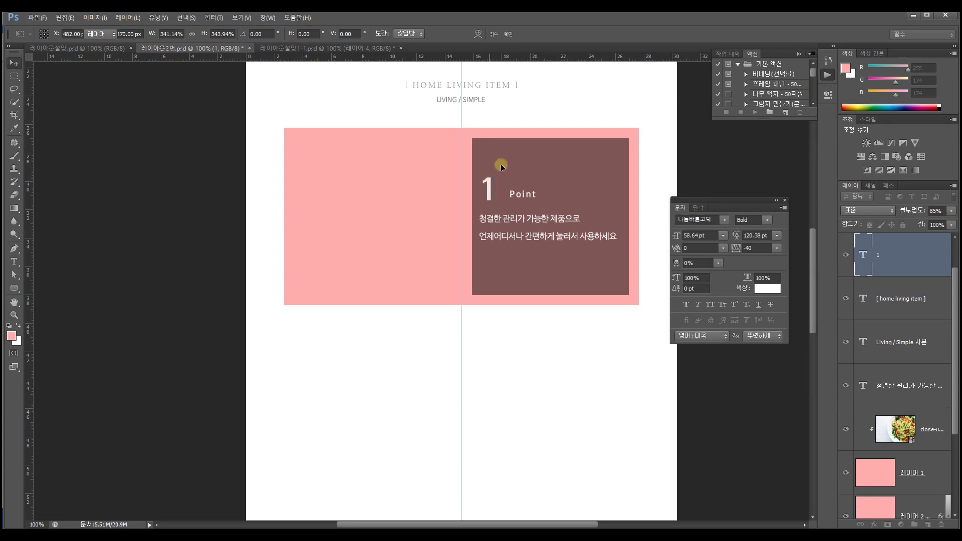
left_click(548, 114)
left_click_drag(518, 200, 511, 200)
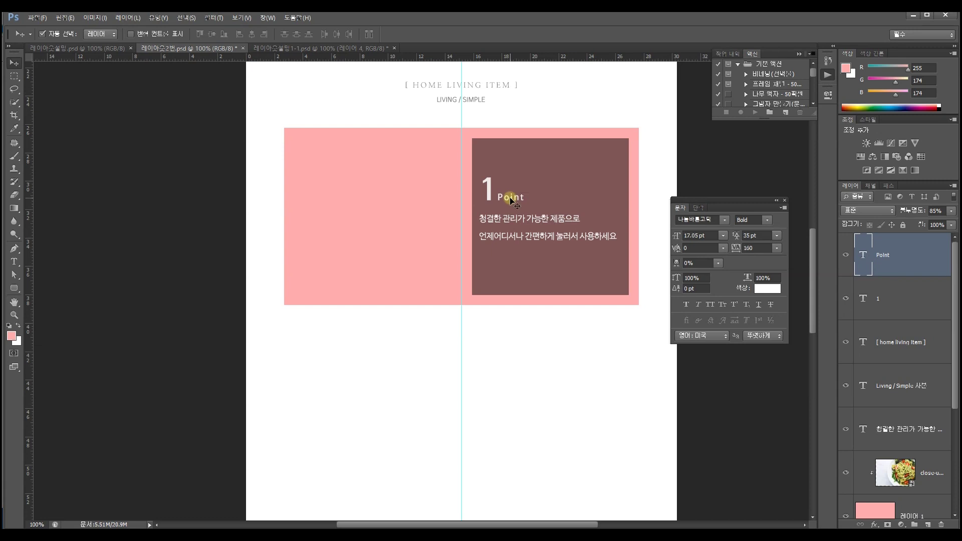
Step: Copy the phrase "간편하게 눌러서 사용하세요" from the description's second line and paste it as a third line
left_click(564, 241)
double_click(862, 429)
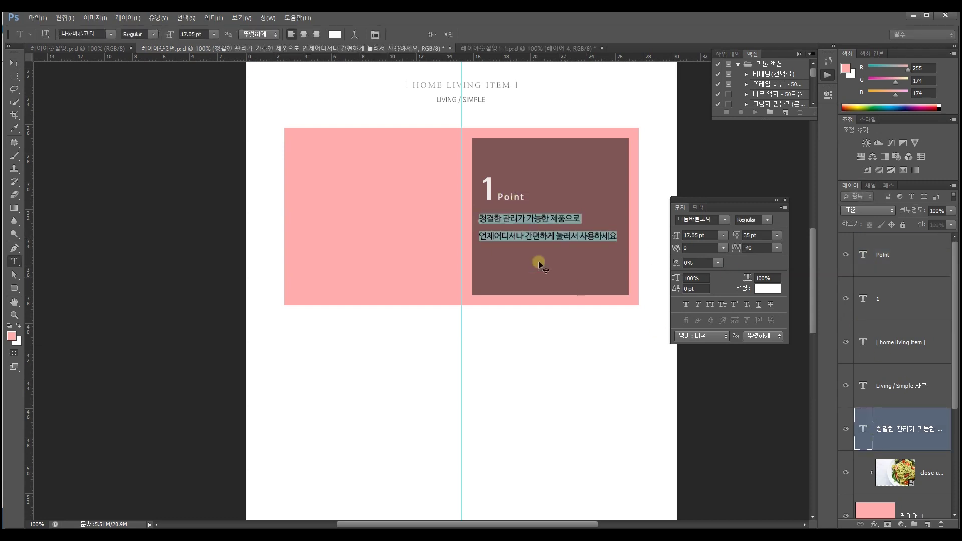
left_click_drag(522, 237, 661, 250)
key("ctrl+c")
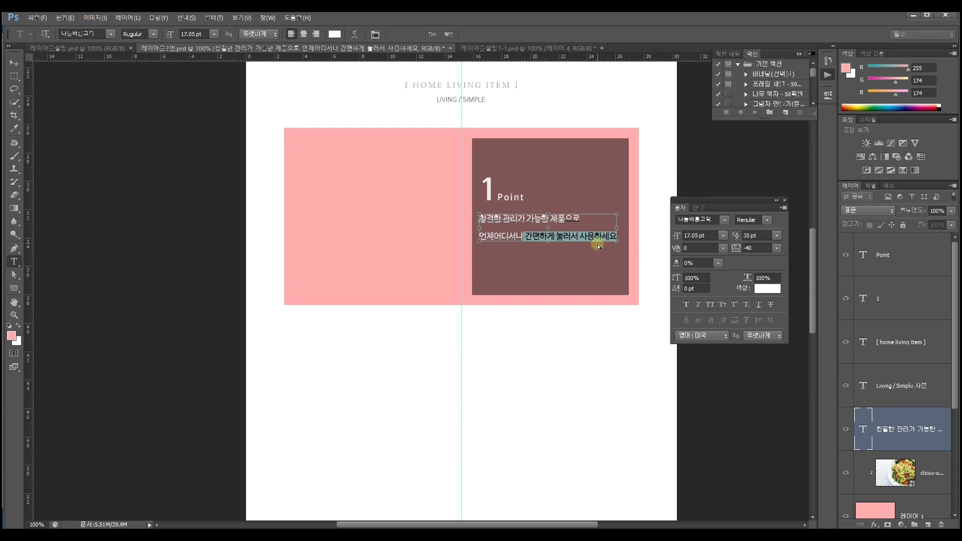
left_click(614, 237)
key("Return")
key("ctrl+v")
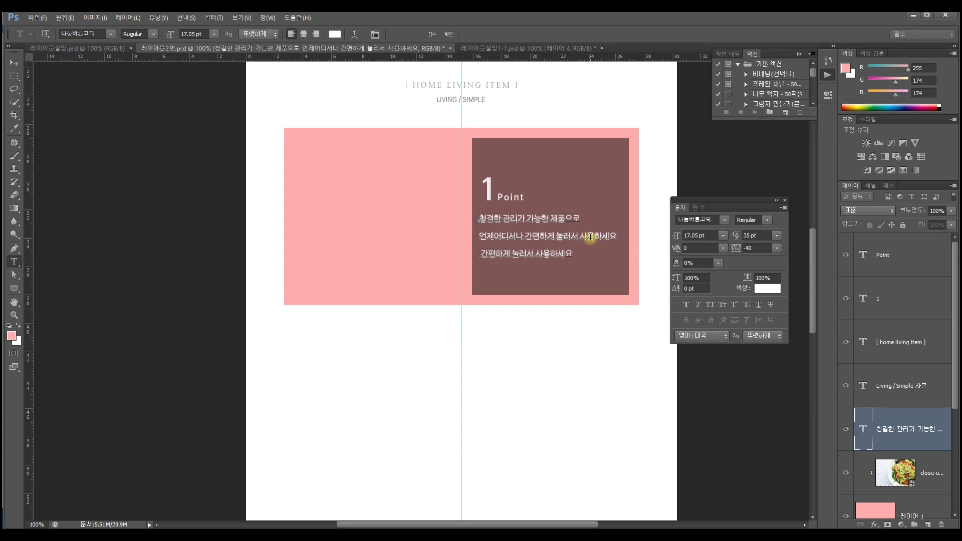
Step: Change the end of the description's second line to "사용가능" and shift the text block slightly to align with the number 1
left_click_drag(597, 237, 636, 239)
type("ㄱ")
left_click(449, 34)
key("v")
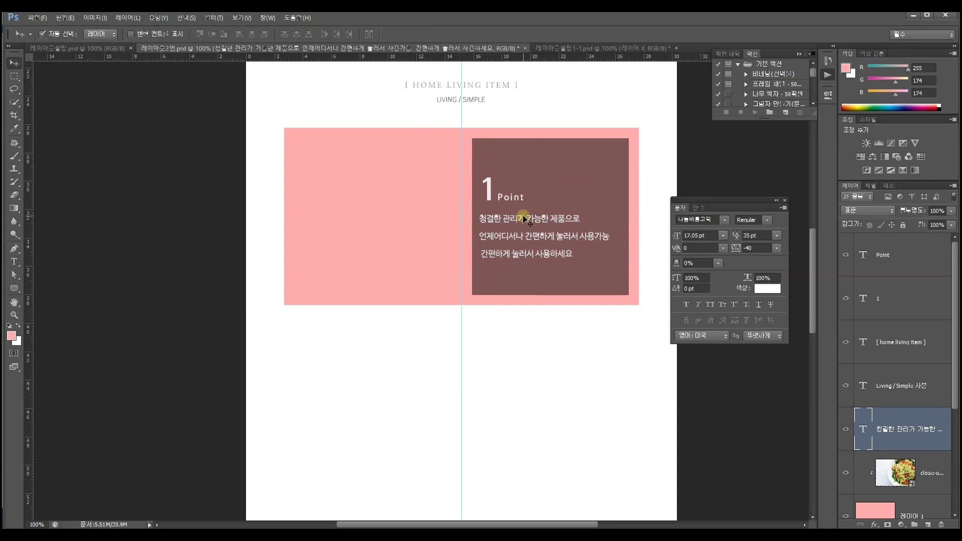
left_click_drag(525, 219, 527, 219)
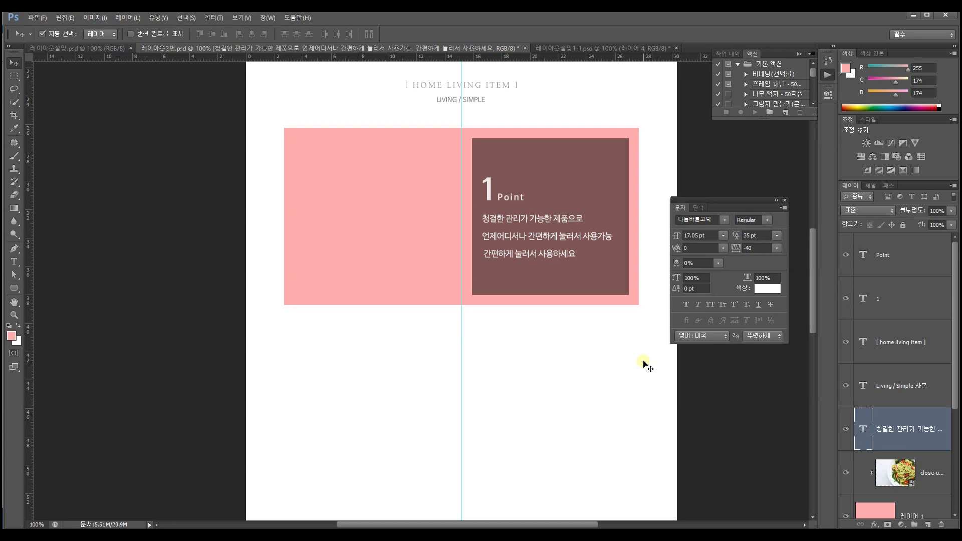
Step: Duplicate the whole Point 1 banner with its dark box and texts, placing the copy directly below with a small gap
key("ctrl+minus")
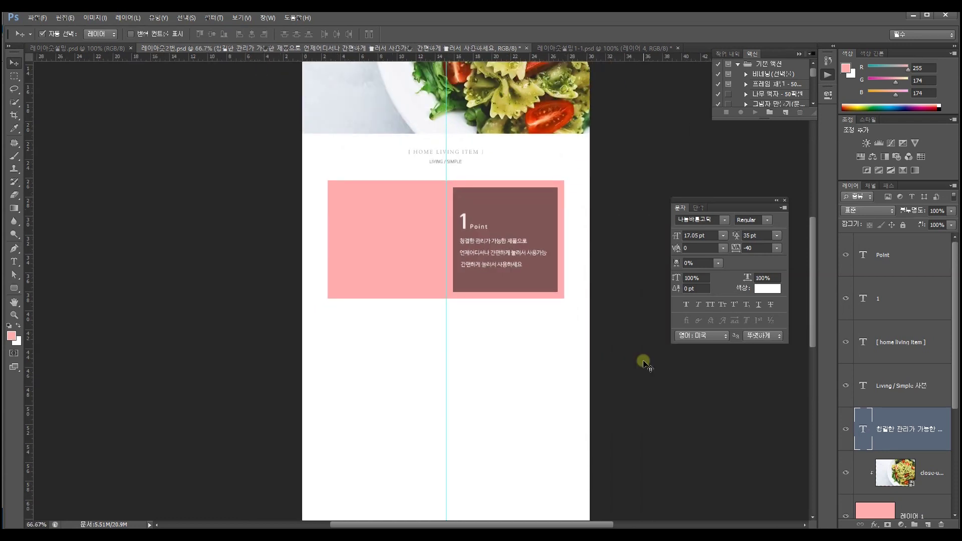
left_click_drag(592, 315, 291, 179)
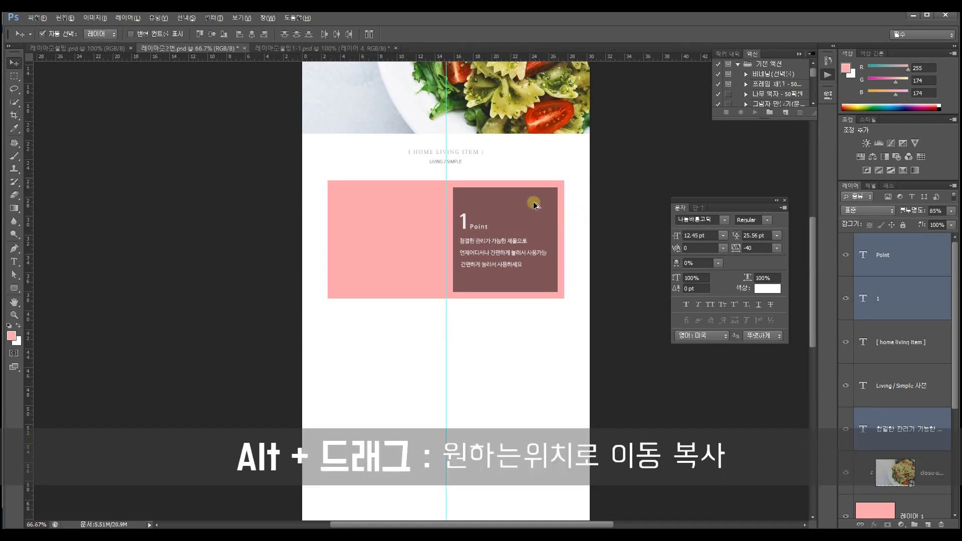
left_click_drag(535, 197, 577, 187)
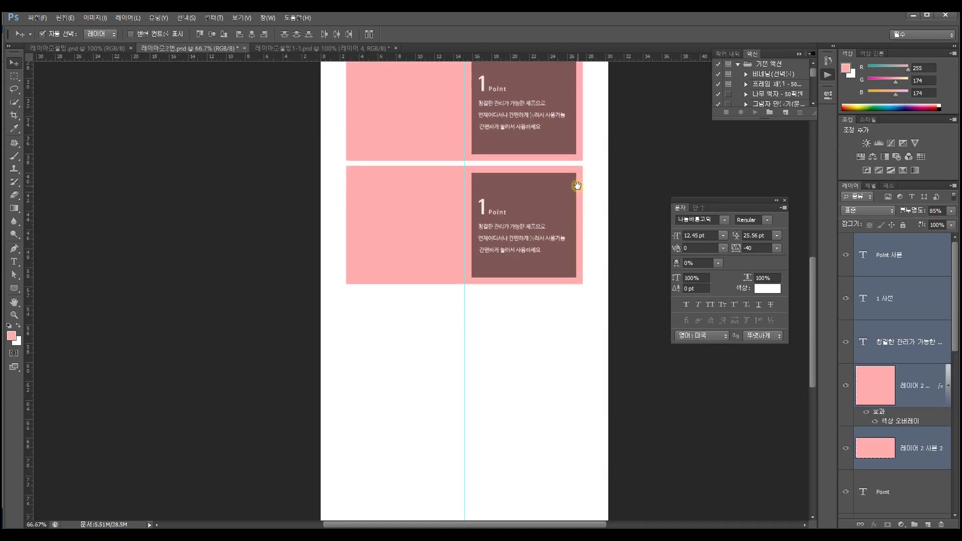
scroll(593, 246, "up", 2)
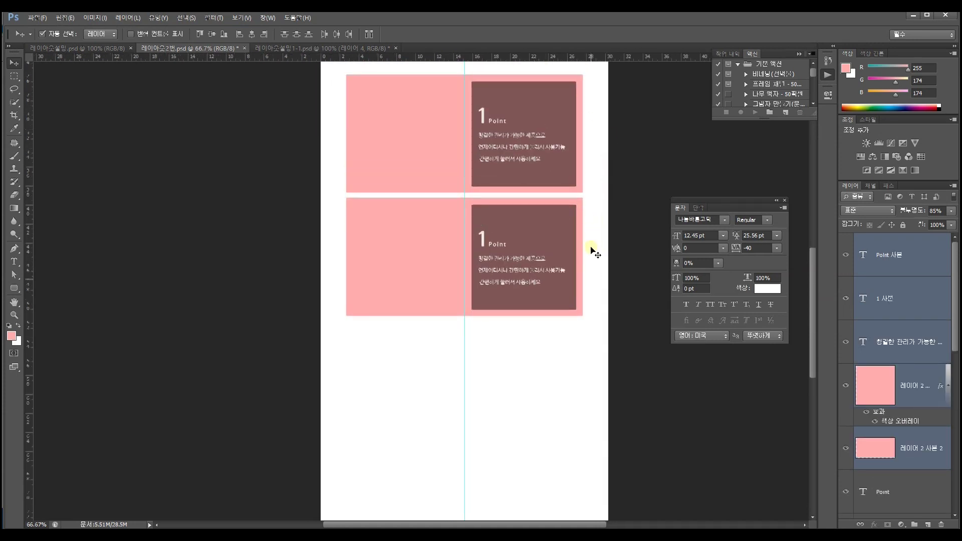
Step: Duplicate both Point banners with their boxes and texts, placing the copies directly below with the same gap to make four banners
left_click_drag(648, 381, 333, 90)
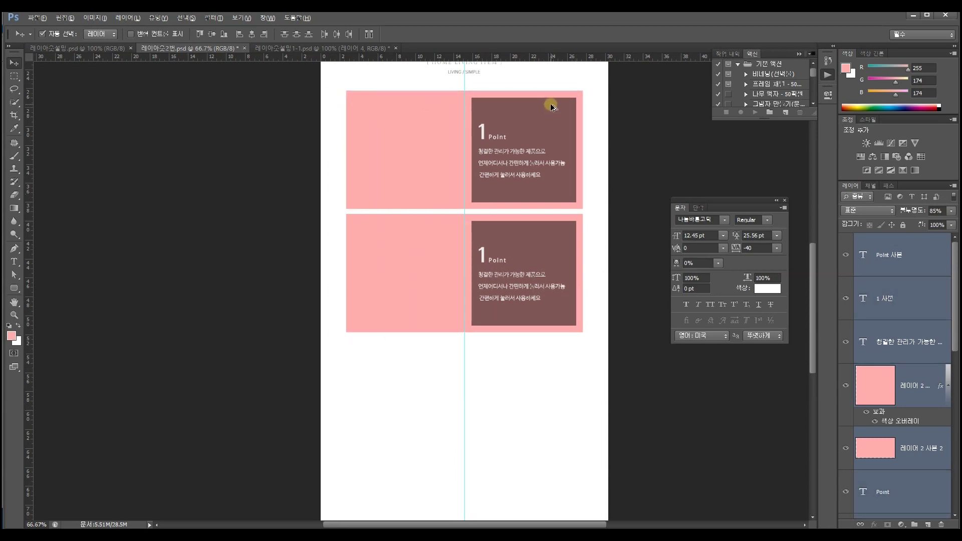
left_click_drag(551, 102, 571, 344)
left_click_drag(573, 344, 572, 344)
key("Up")
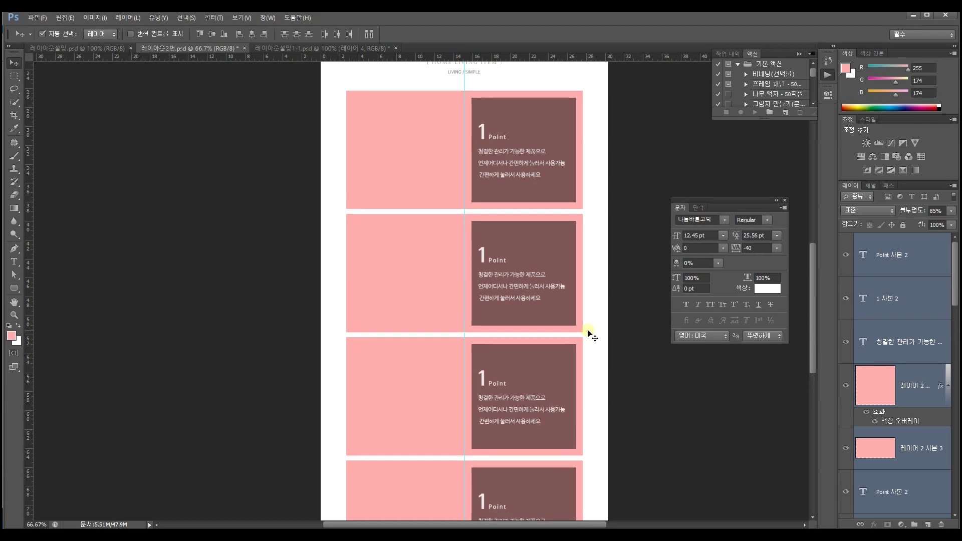
Step: Extend the canvas slightly at its lower edge with the Crop tool to leave more white space below the fourth banner
left_click_drag(586, 329, 593, 214)
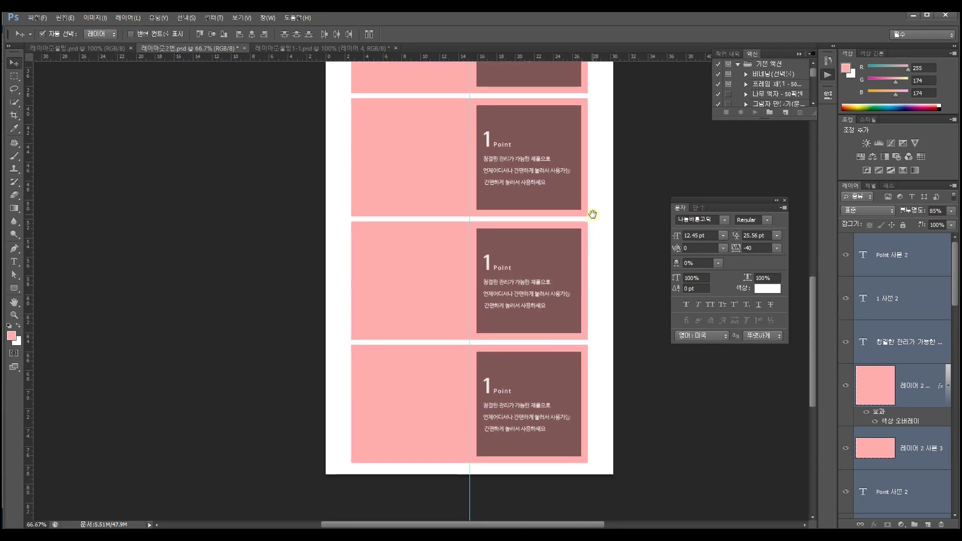
left_click_drag(597, 261, 596, 236)
left_click_drag(599, 429, 592, 314)
key("ctrl+plus")
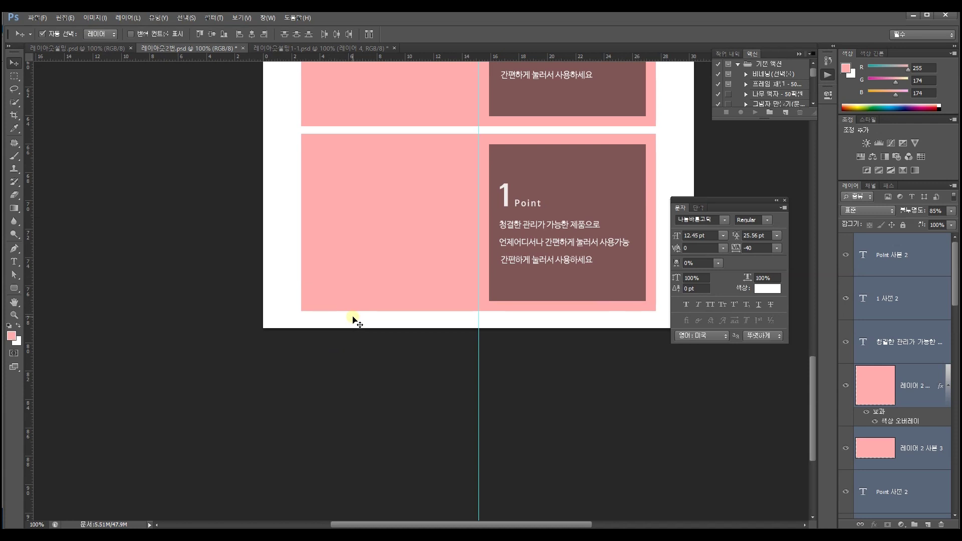
left_click(15, 116)
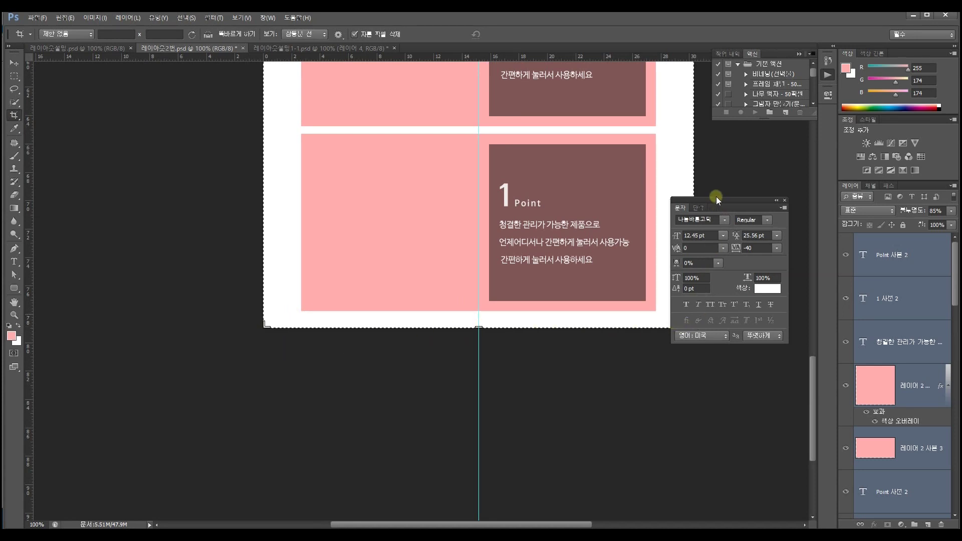
left_click_drag(717, 196, 744, 158)
left_click_drag(479, 327, 477, 340)
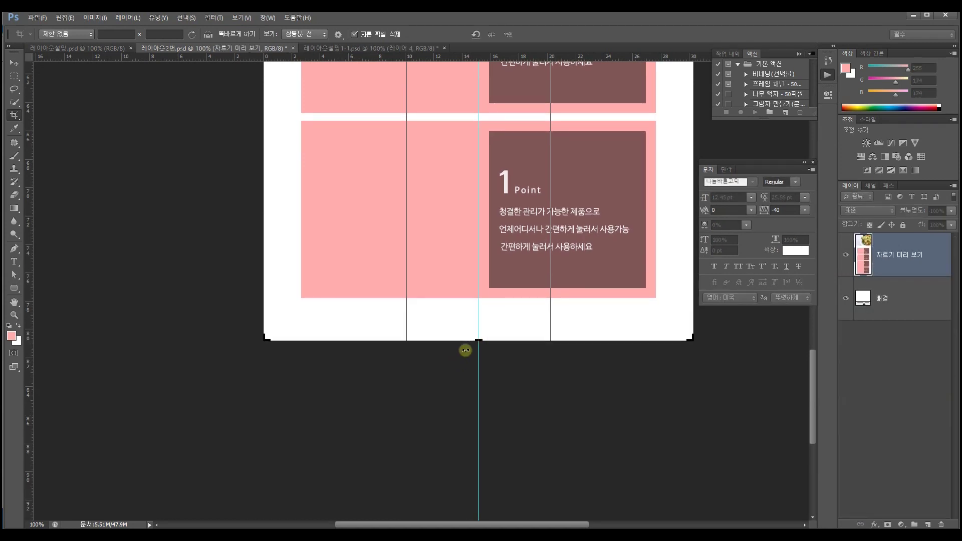
left_click(509, 35)
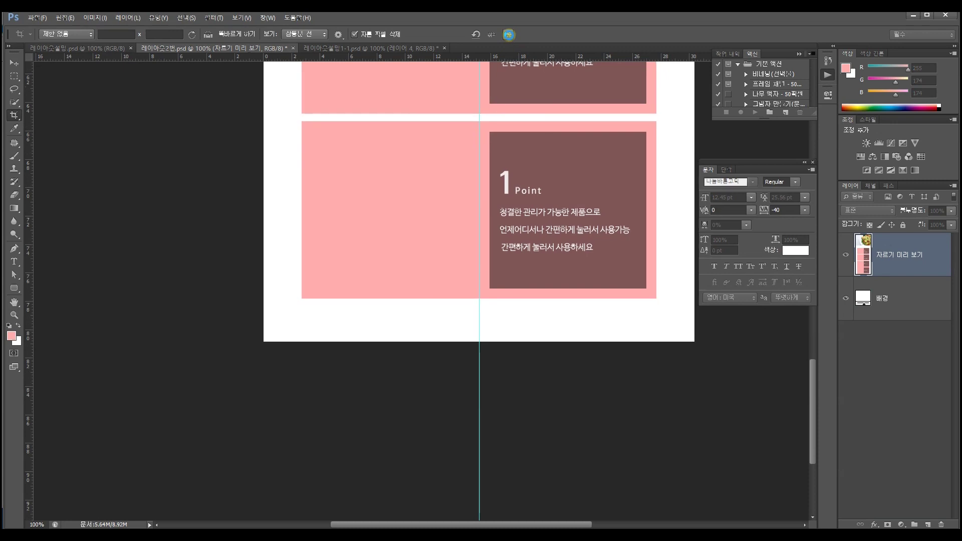
left_click_drag(564, 206, 514, 323)
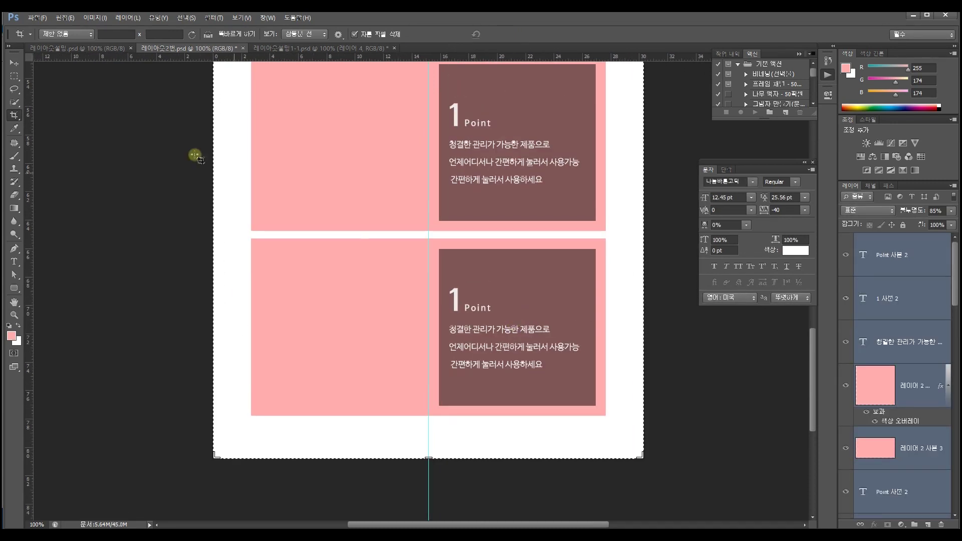
left_click(14, 63)
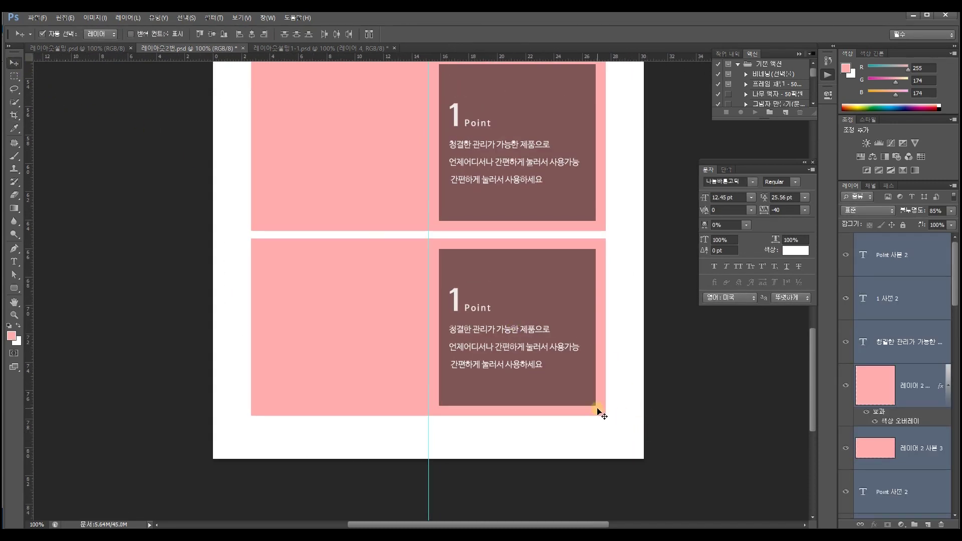
Step: Change the number in the second banner to 2
left_click_drag(623, 179, 627, 321)
left_click_drag(596, 150, 594, 181)
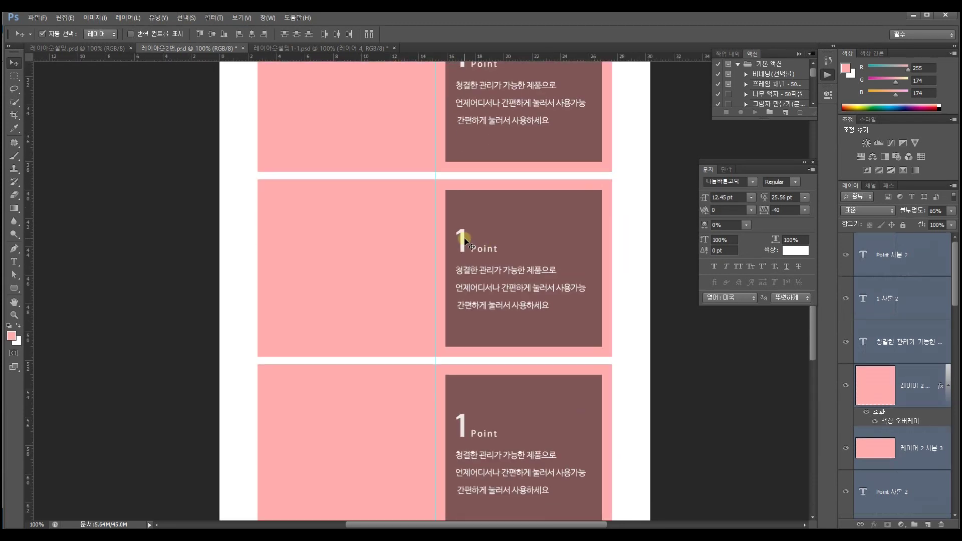
left_click(501, 237)
left_click(645, 232)
left_click(458, 240)
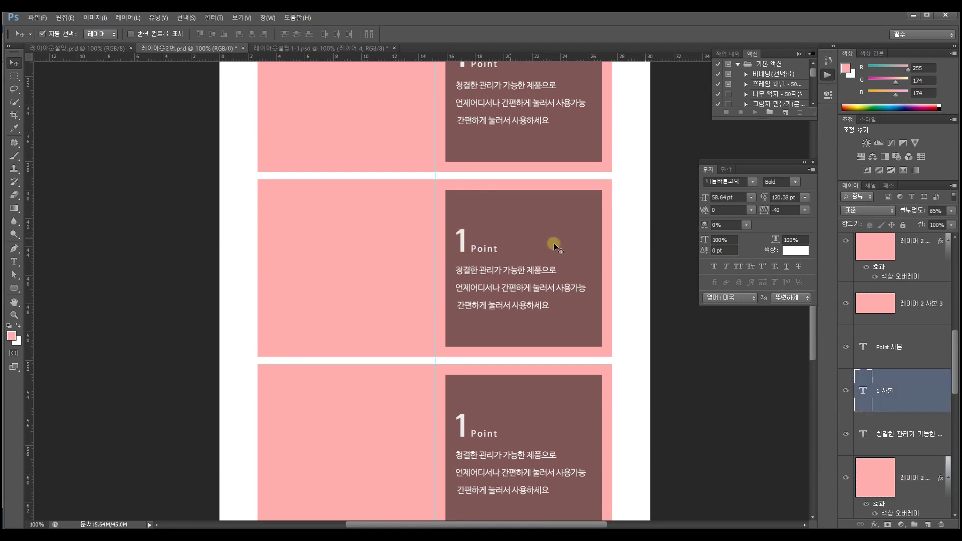
double_click(862, 386)
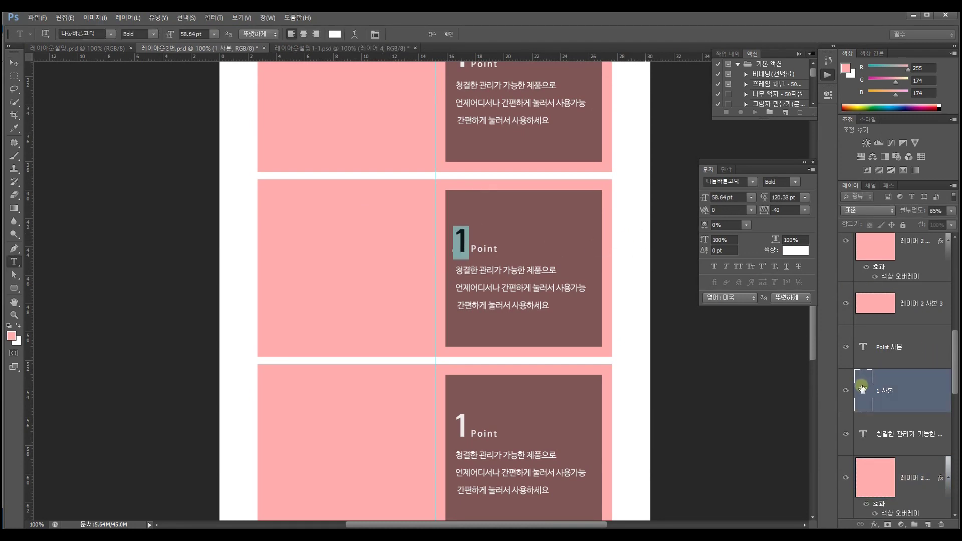
type("2")
key("ctrl+Return")
Step: Change the number in the third banner to 3, and select the number 1 in the fourth banner
left_click_drag(609, 380, 607, 185)
left_click(454, 226)
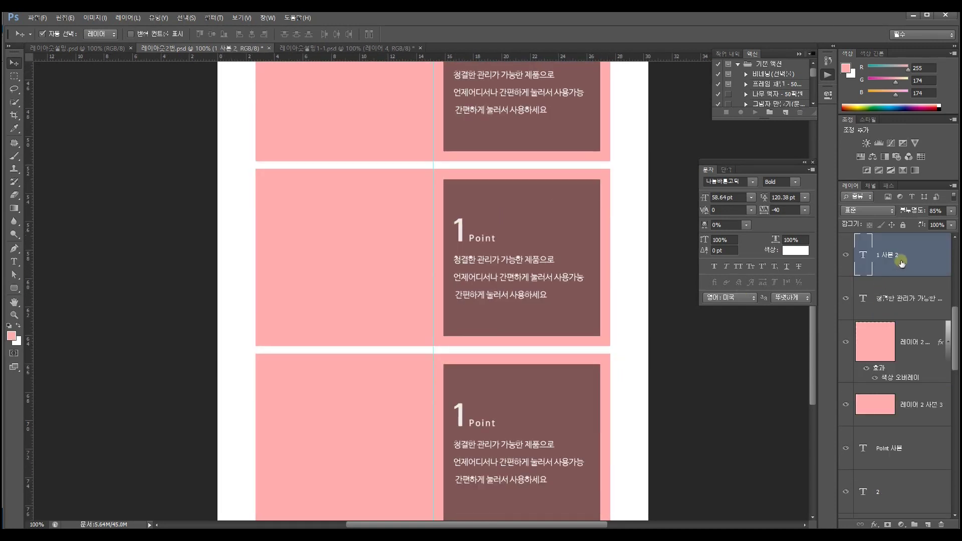
double_click(858, 242)
type("3")
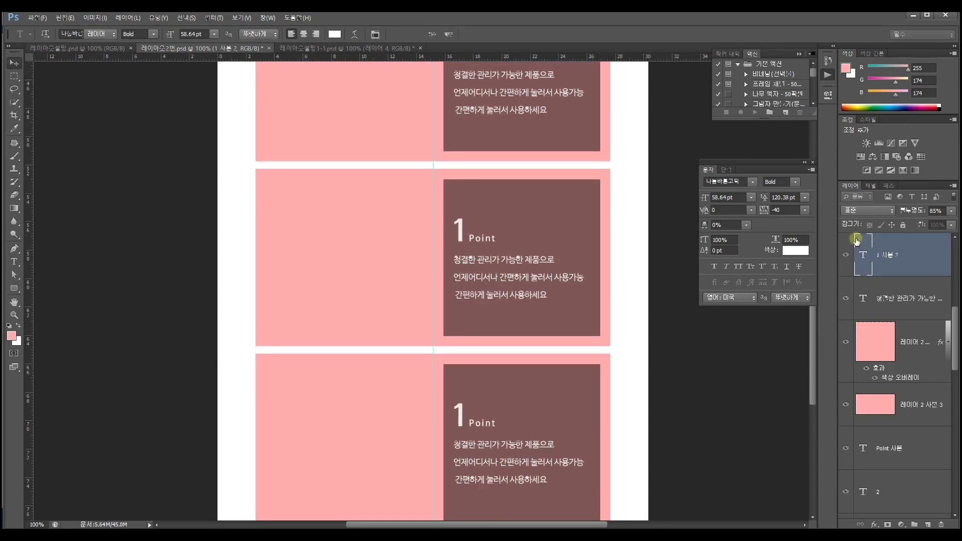
key("ctrl+Return")
left_click_drag(527, 316, 533, 230)
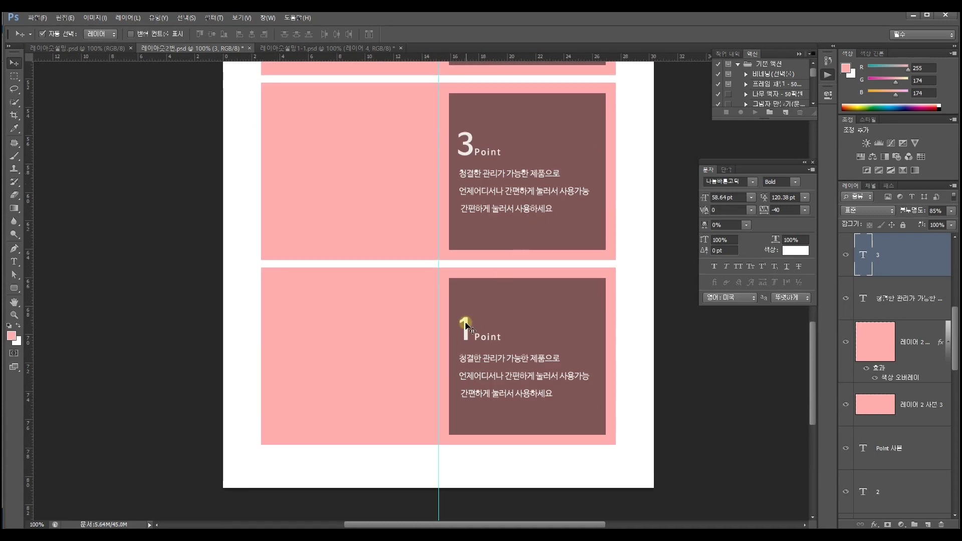
left_click(462, 323)
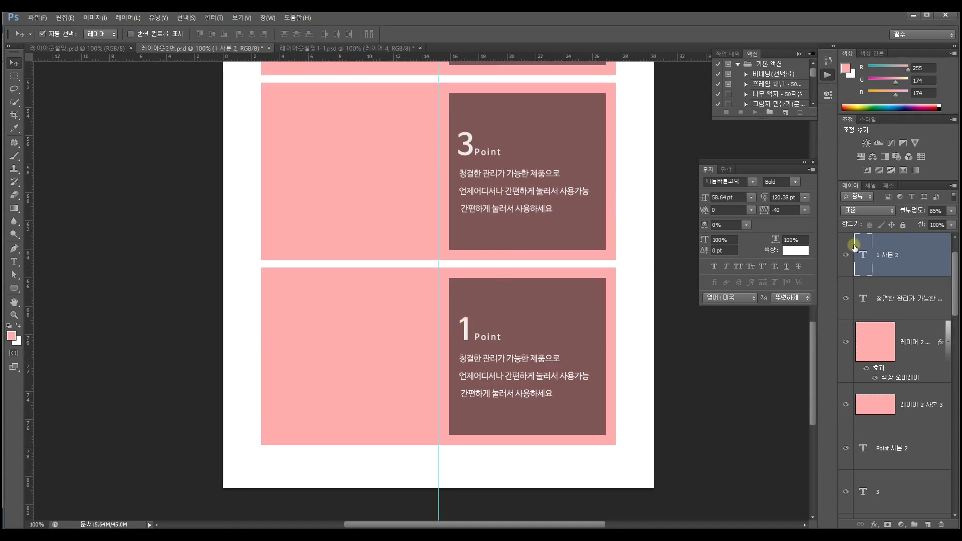
double_click(854, 247)
type("4")
key("Return")
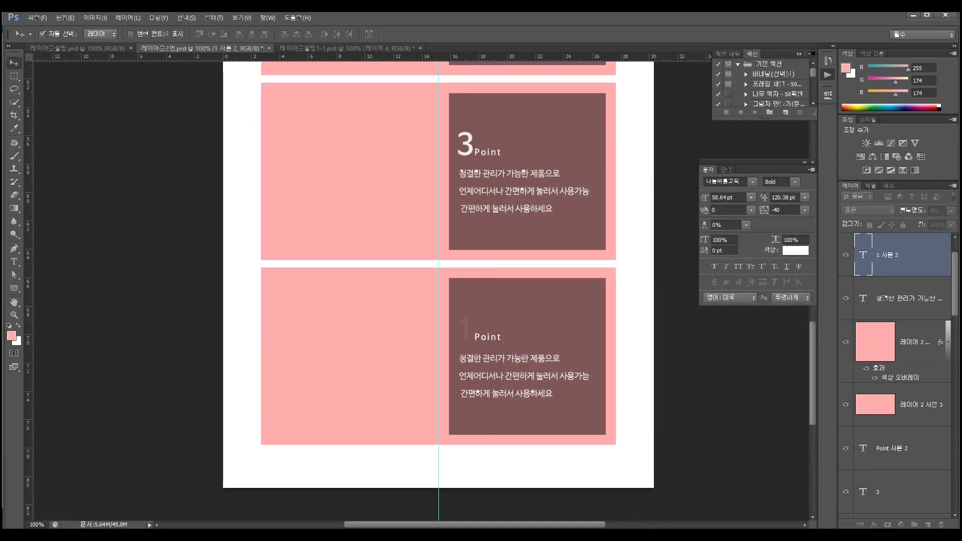
key("ctrl+z")
Step: Change the selected number in the fourth banner to 4
double_click(863, 255)
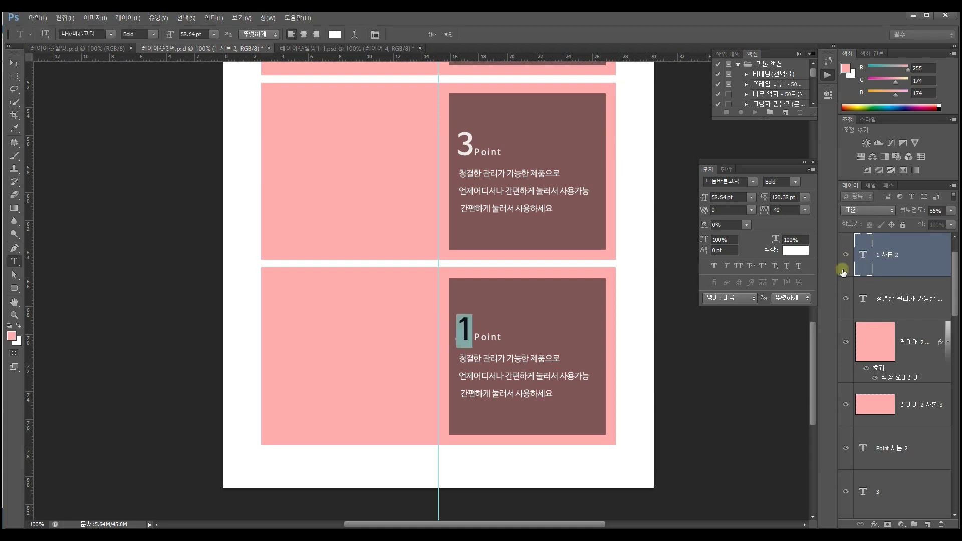
type("4")
key("ctrl+Return")
key("v")
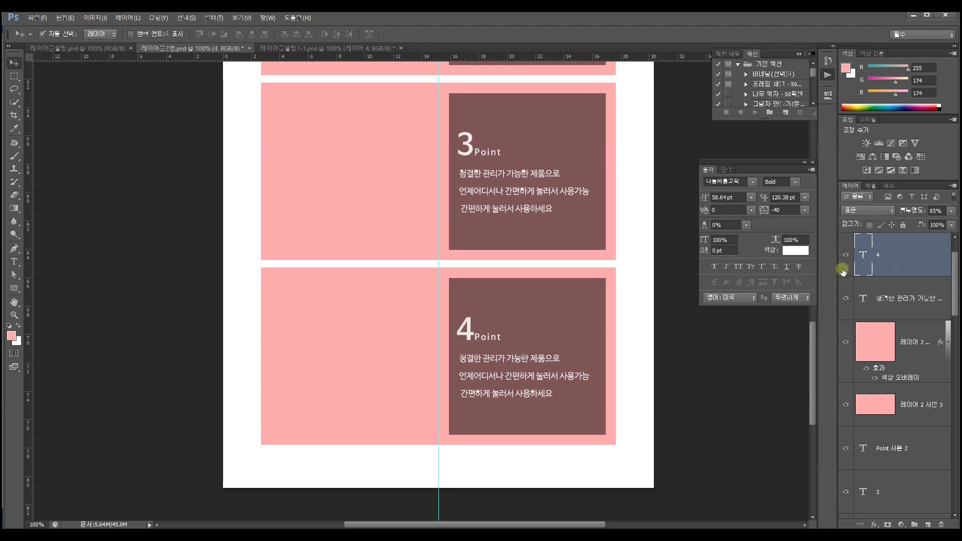
Step: Place the image tomatoes-1561565_1920 from the image folder into the layout, accepting the default Camera Raw settings
left_click(526, 317)
mouse_move(524, 254)
left_mouse_down()
mouse_move(535, 269)
mouse_move(533, 331)
left_mouse_up()
left_click_drag(555, 275, 552, 337)
left_click_drag(566, 235, 563, 293)
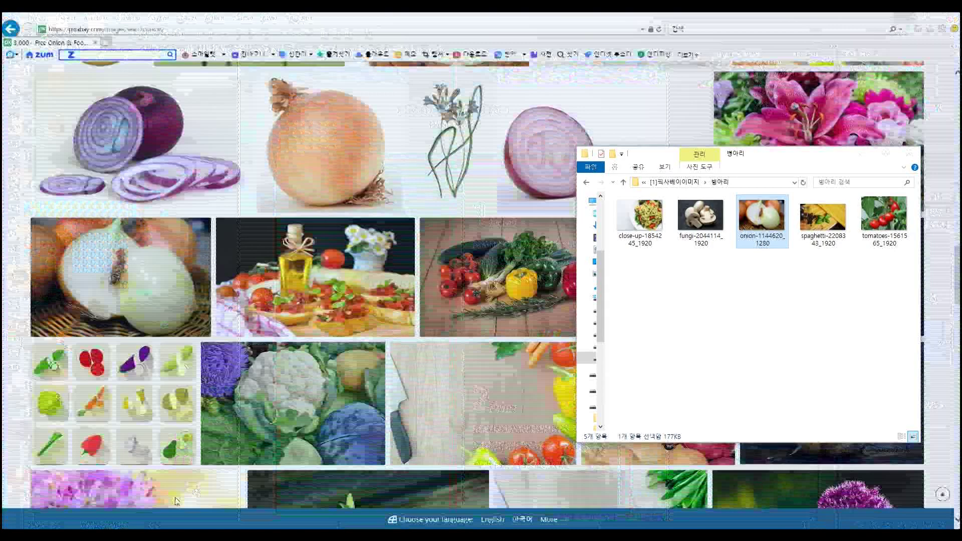
left_click(288, 494)
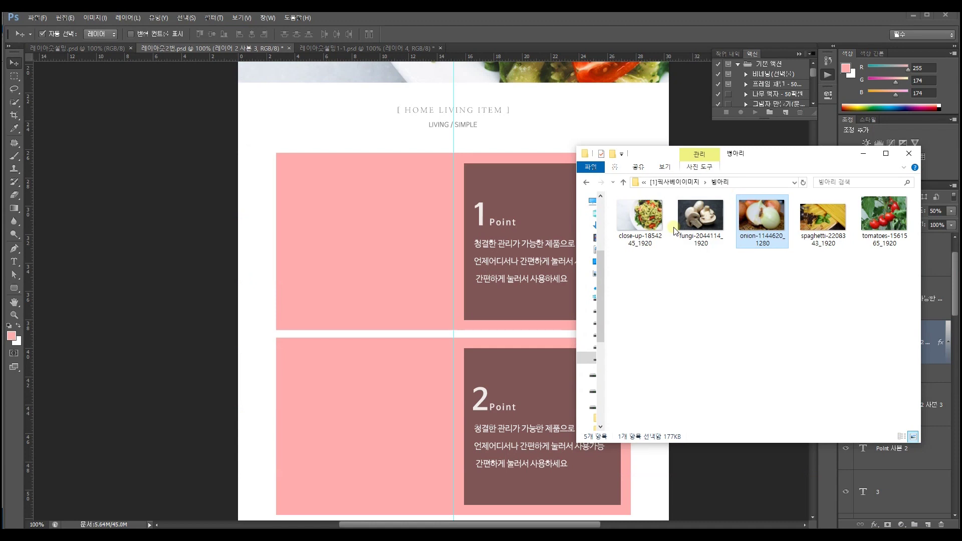
left_click(692, 221)
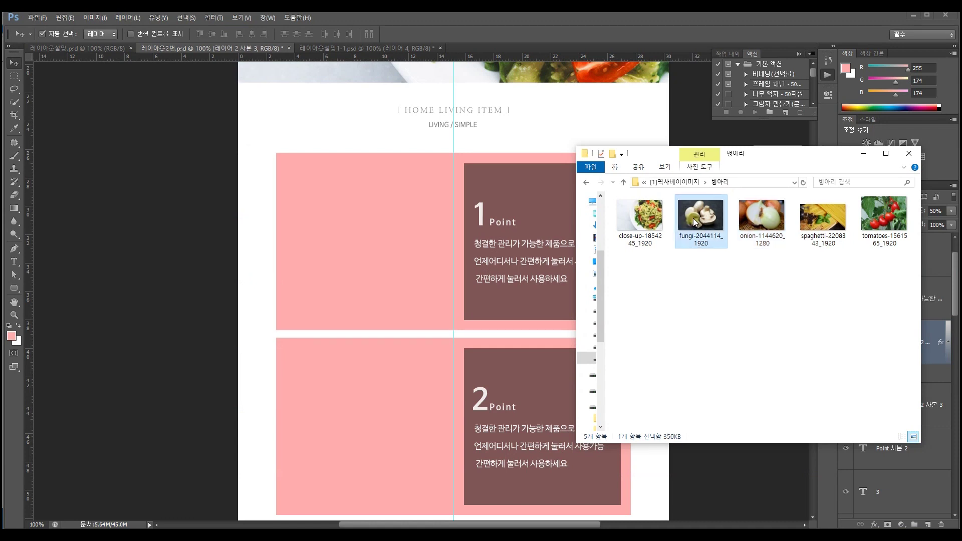
left_click(883, 224)
left_click_drag(883, 224, 399, 257)
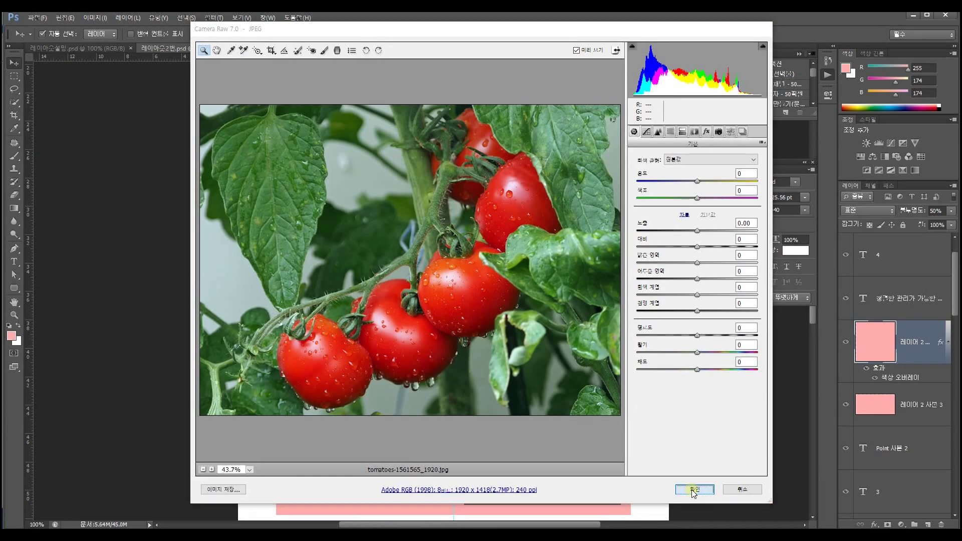
left_click(691, 489)
Step: Enlarge the placed tomato photo to about 129%, slightly wider than the banner, and position it over the first banner
left_click_drag(539, 328, 537, 283)
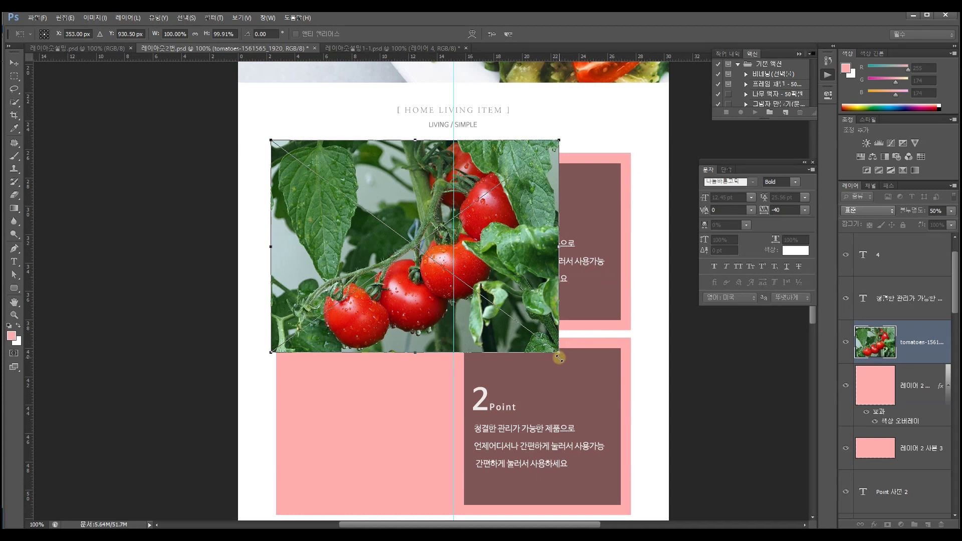
left_click_drag(558, 356, 625, 440)
left_click_drag(595, 384, 561, 248)
key("Return")
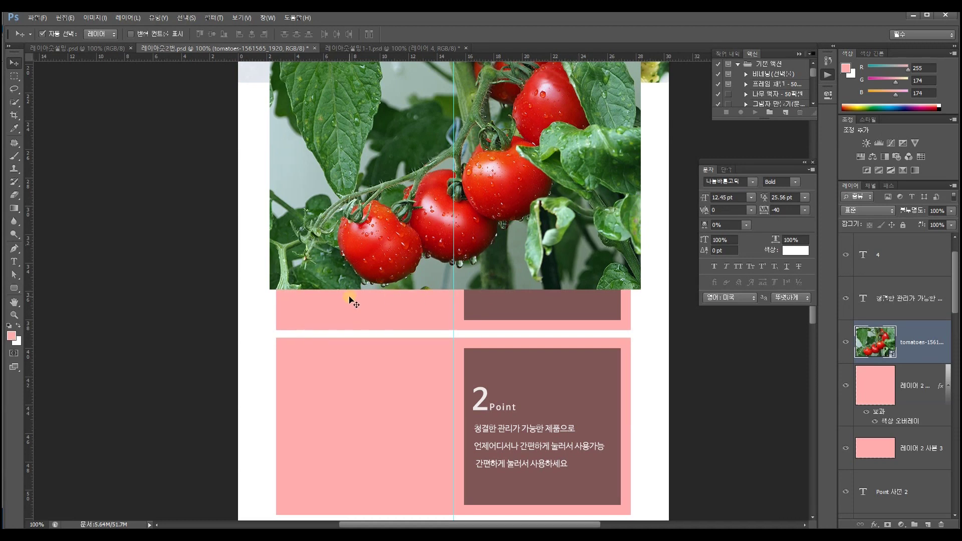
Step: Select the first banner's pink rectangle together with the tomato photo and send both to the back of the layer stack
left_click(340, 313)
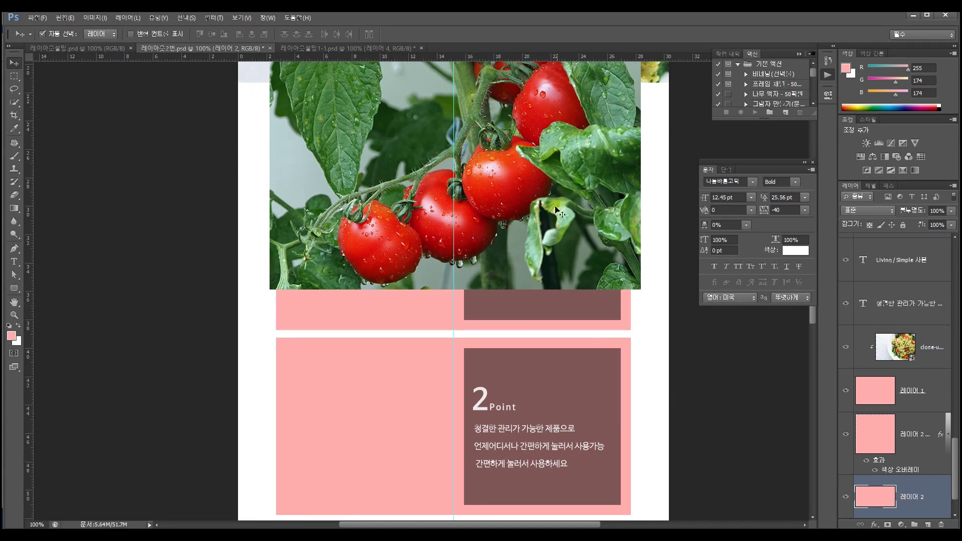
left_click(411, 203)
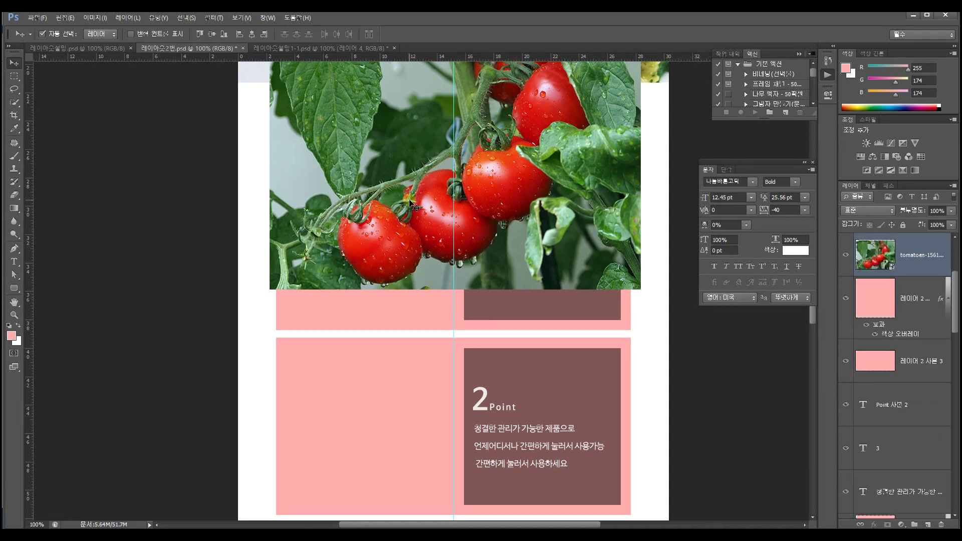
left_click(790, 240)
left_click(886, 274)
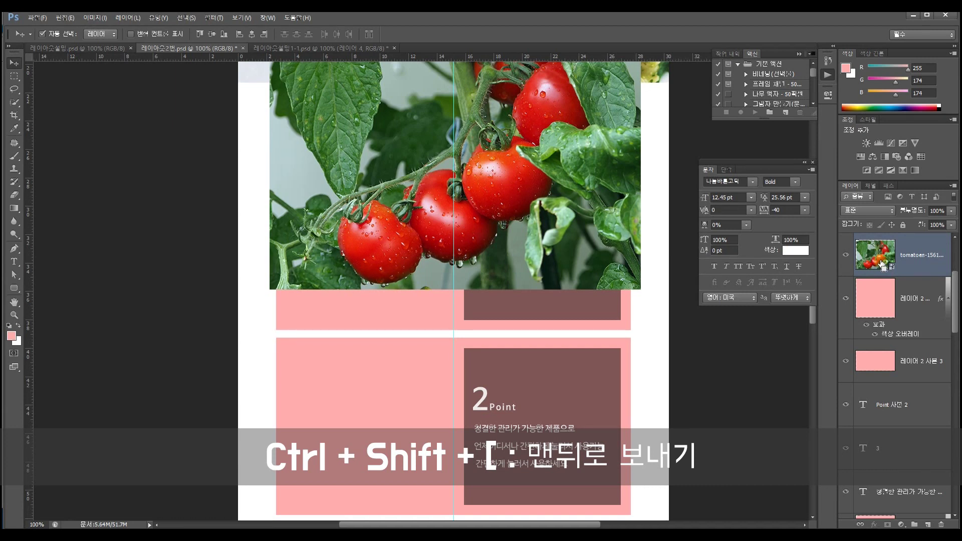
key("ctrl+shift+bracketleft")
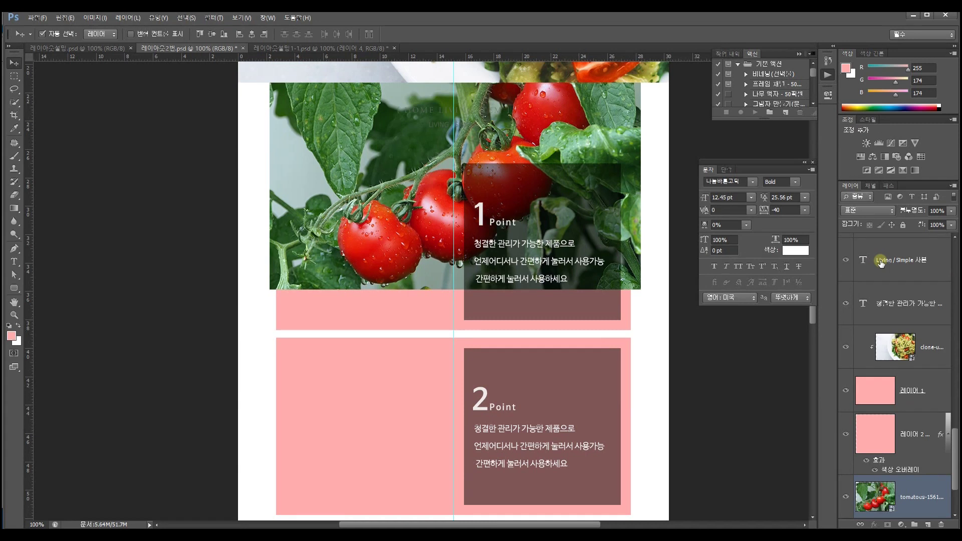
Step: Clip the tomato photo to the pink rectangle layer 레이어 2 beneath it with a clipping mask
scroll(897, 351, "down", 2)
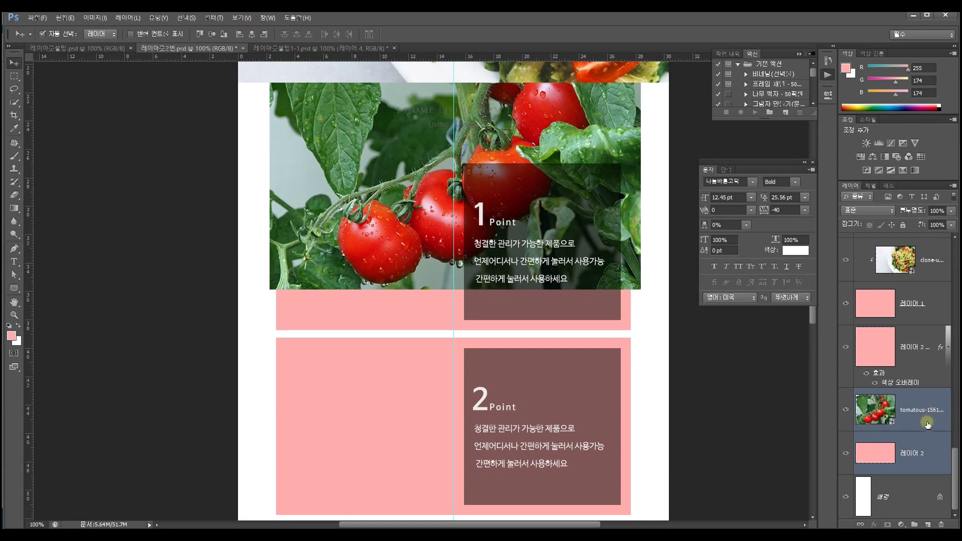
left_click(918, 432, "alt")
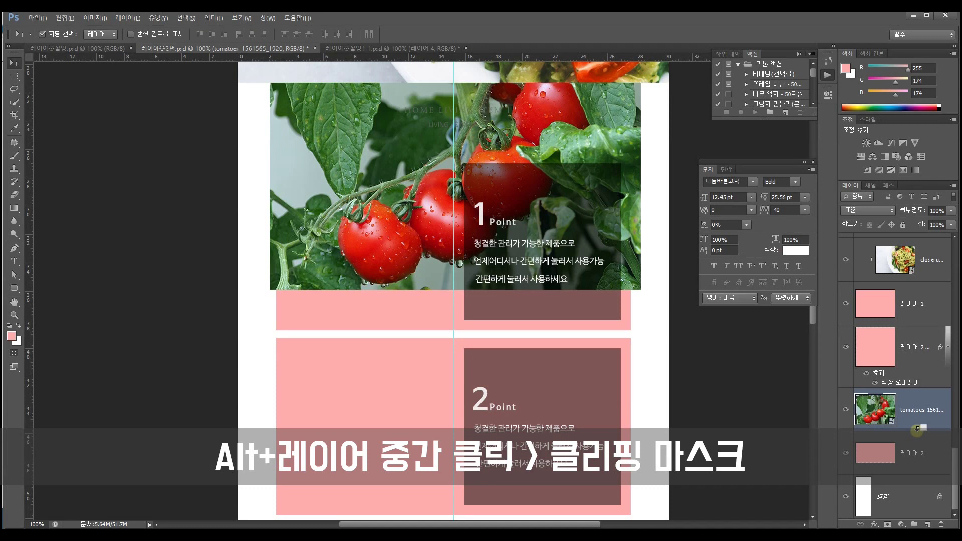
left_click(918, 430, "alt")
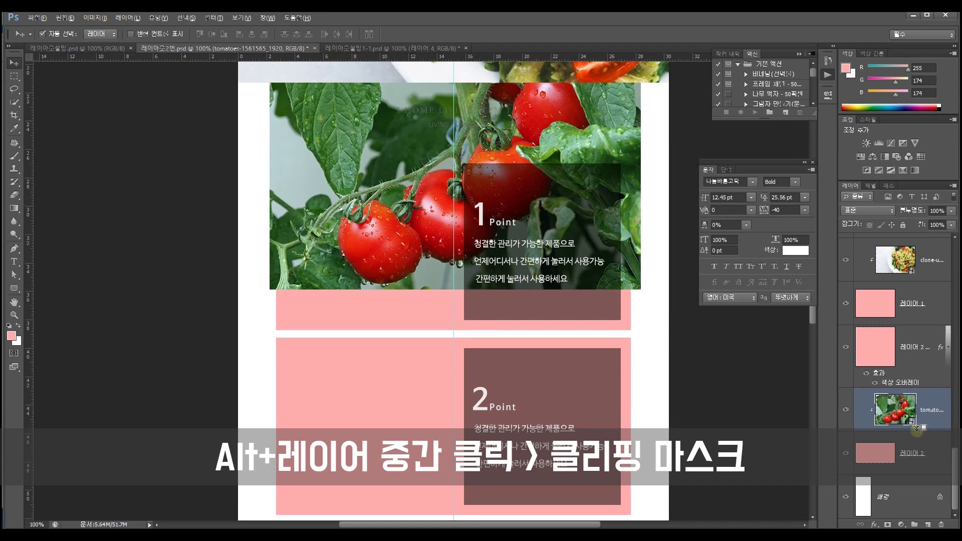
left_click(744, 393)
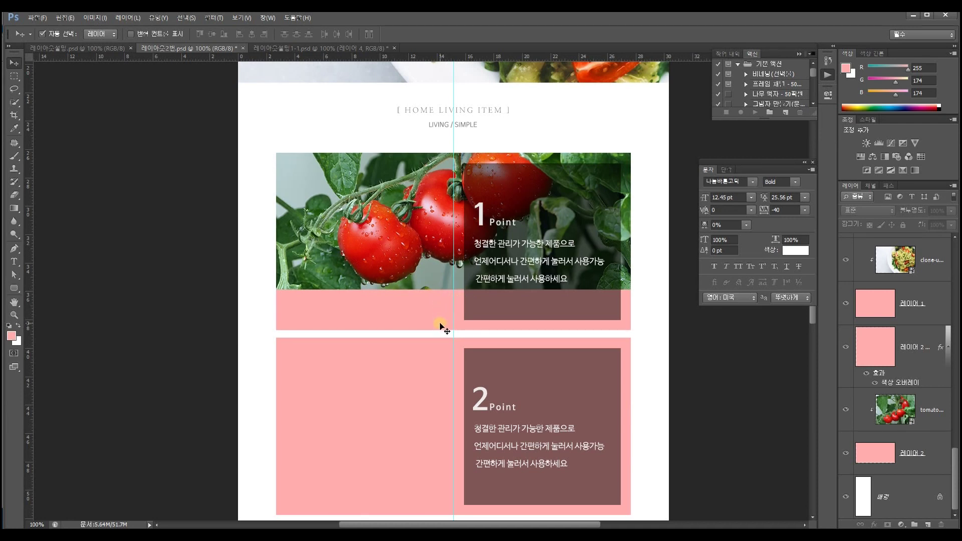
Step: Flip the tomato photo horizontally and reposition it so it fills the first banner
left_click_drag(424, 257, 417, 306)
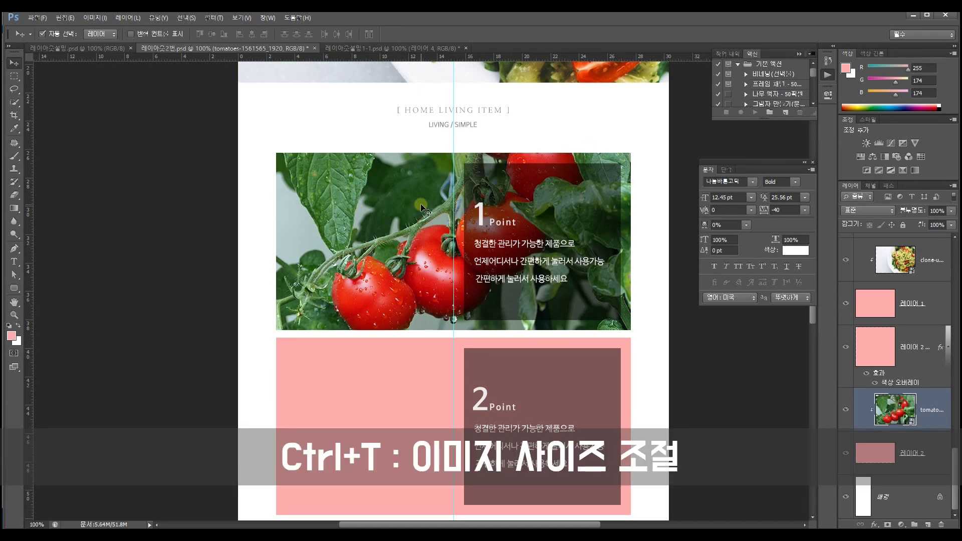
key("ctrl+t")
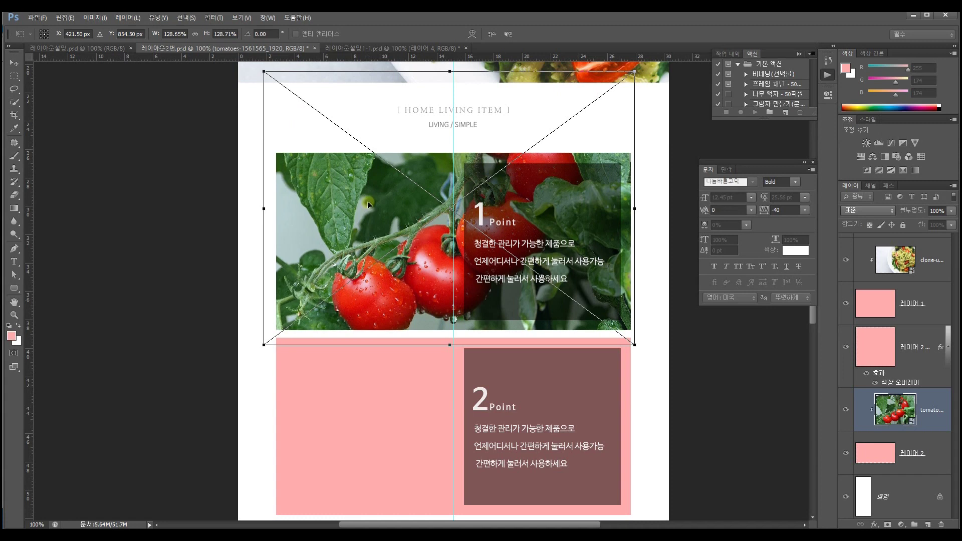
right_click(367, 224)
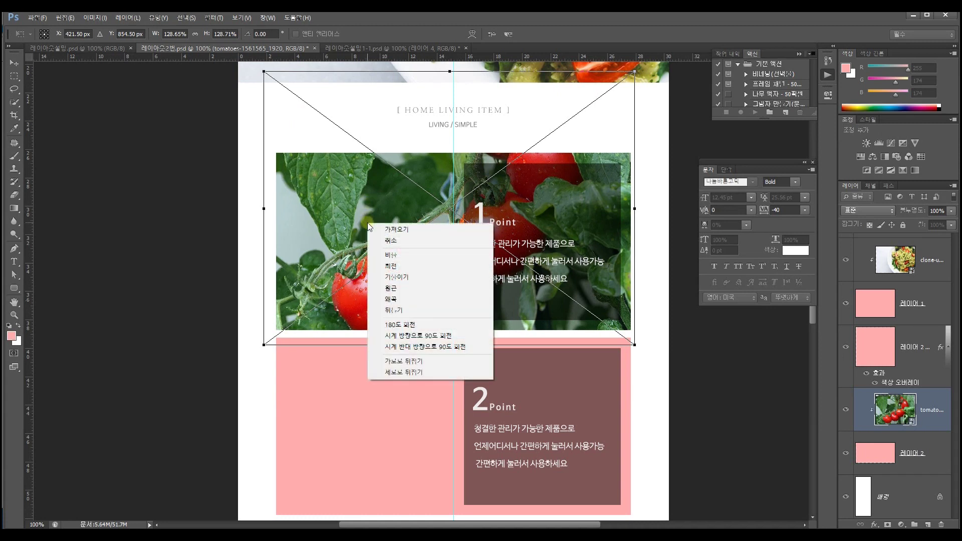
right_click(398, 278)
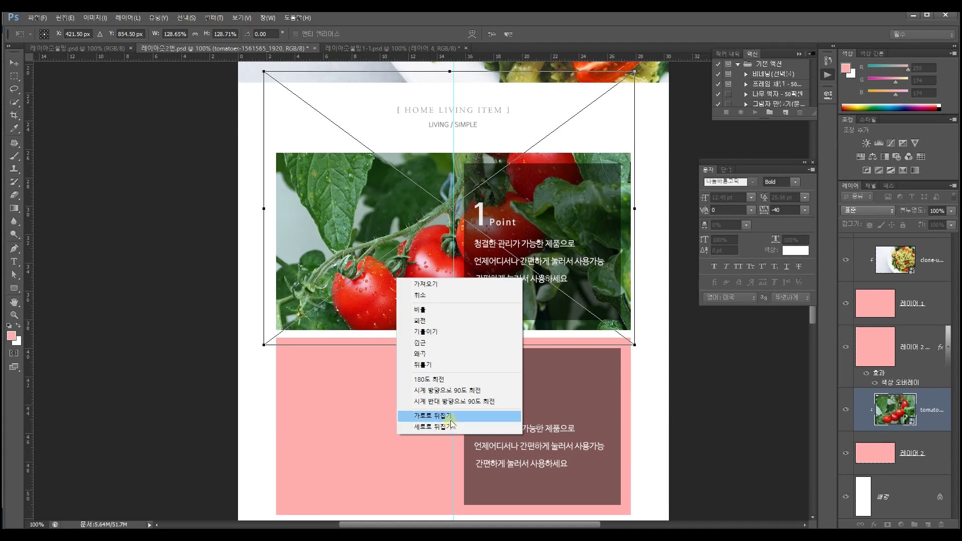
left_click(452, 416)
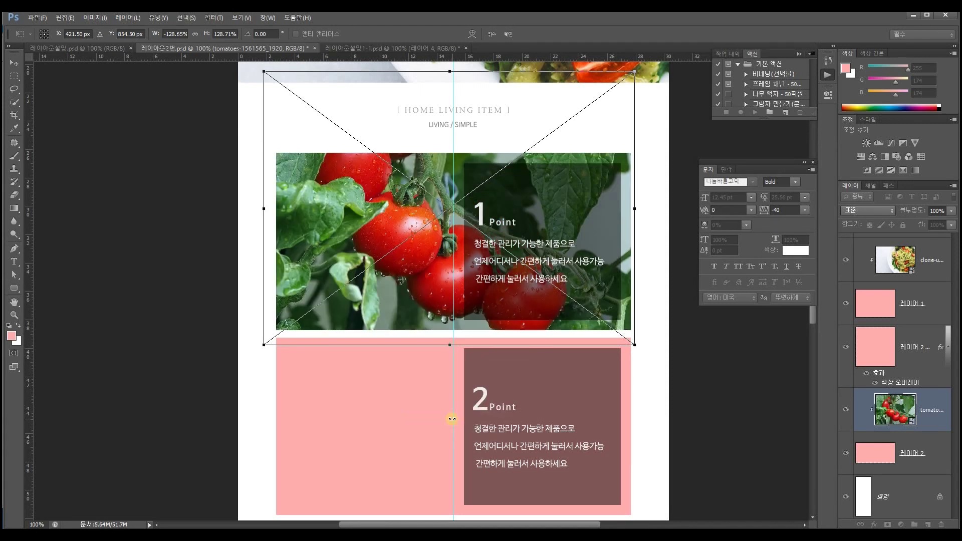
key("Return")
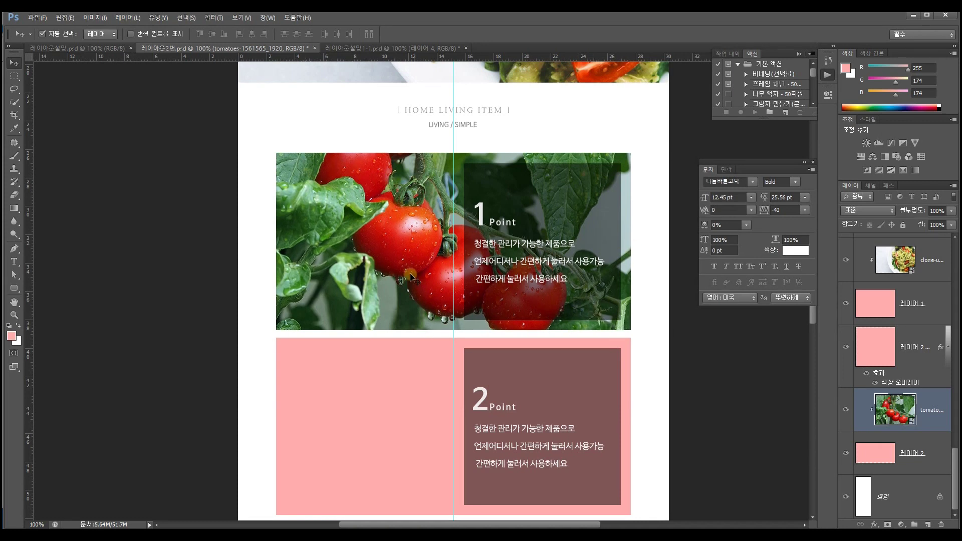
left_click_drag(396, 264, 389, 276)
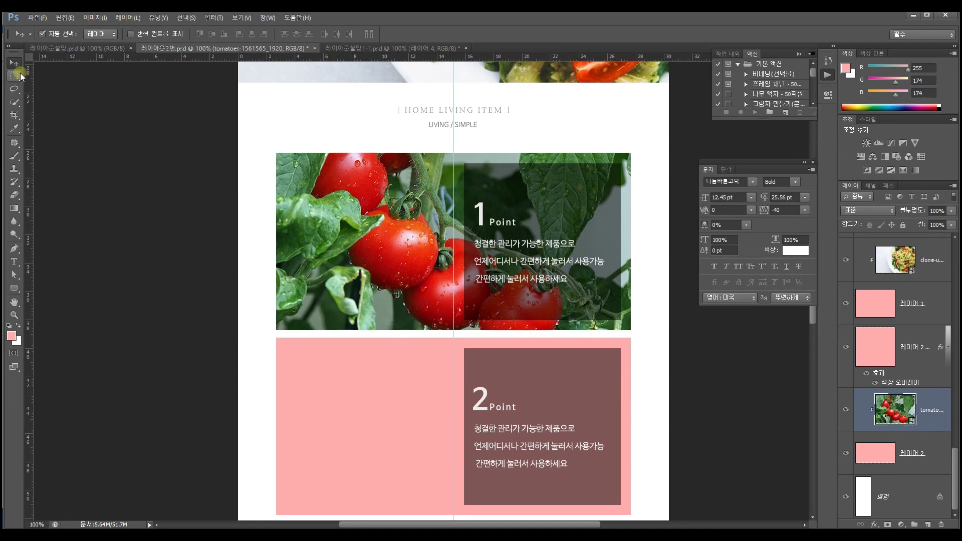
left_click(137, 153)
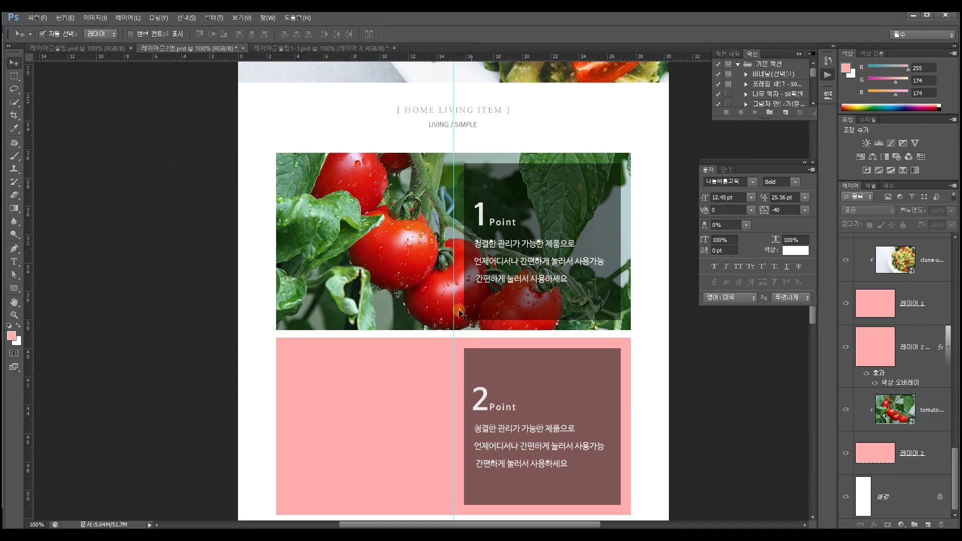
Step: Examine the first three banners in the finished reference layout, returning to the working layout at the end
scroll(581, 305, "down", 5)
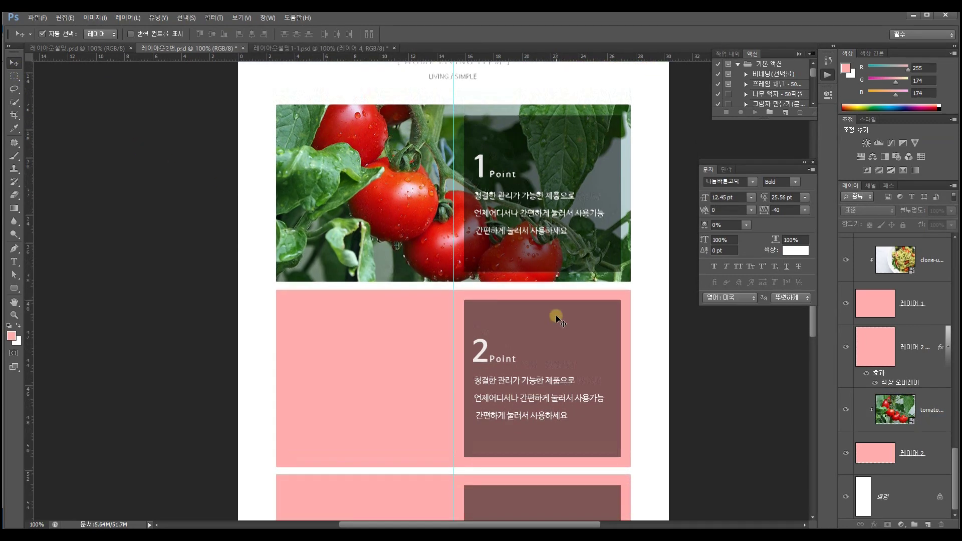
scroll(558, 319, "down", 3)
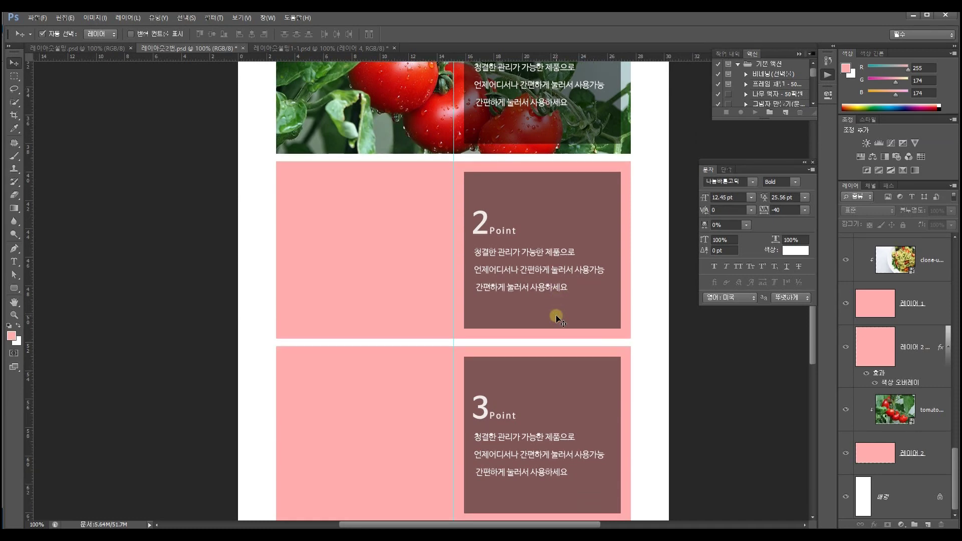
left_click(302, 46)
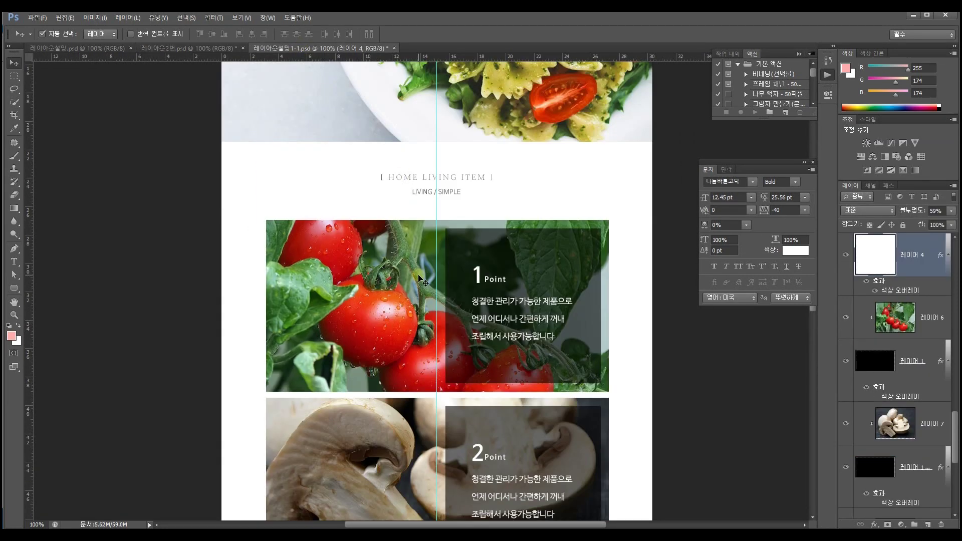
scroll(400, 341, "down", 2)
scroll(401, 341, "down", 3)
scroll(402, 342, "down", 2)
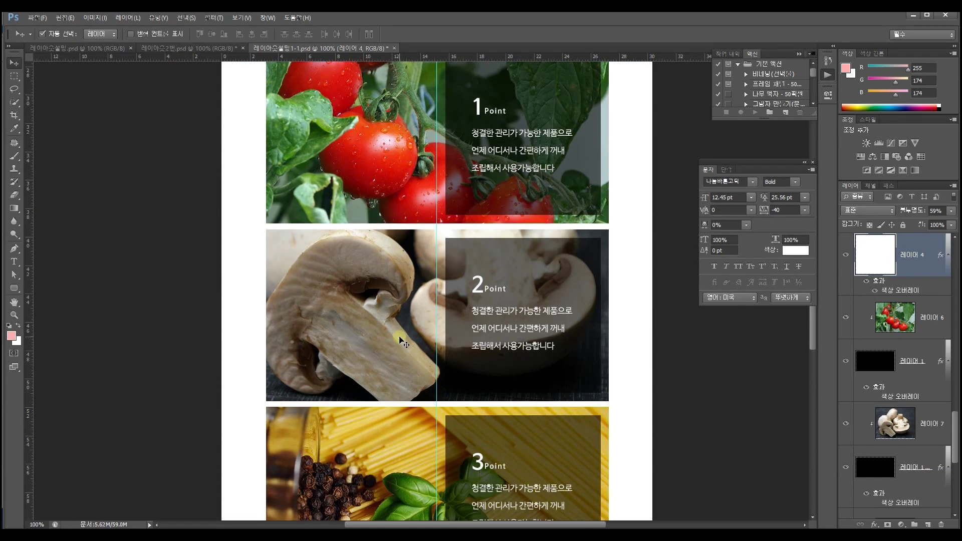
left_click(183, 48)
Step: Place the image fungi-2044114_1920 from the image folder into the layout, accepting the default Camera Raw settings
mouse_move(235, 534)
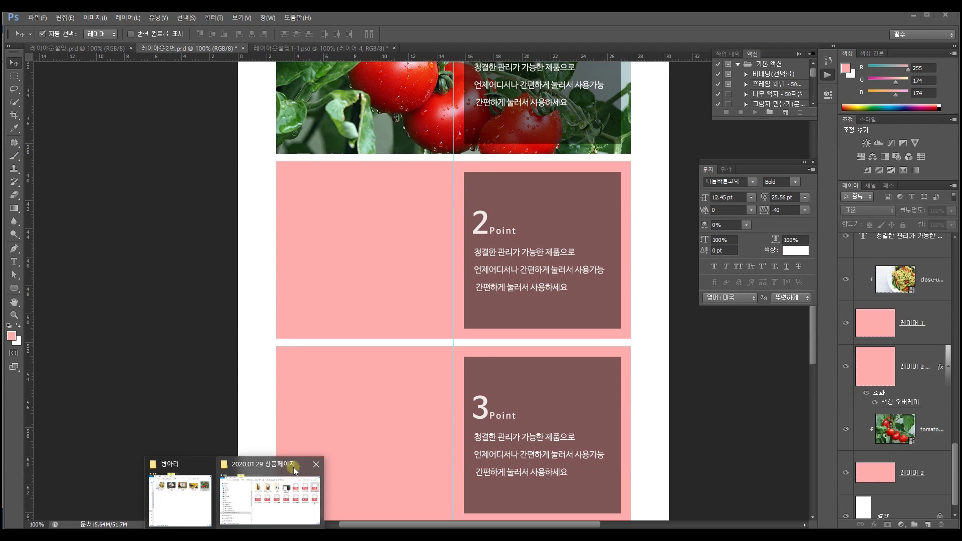
left_click(280, 481)
left_click(714, 221)
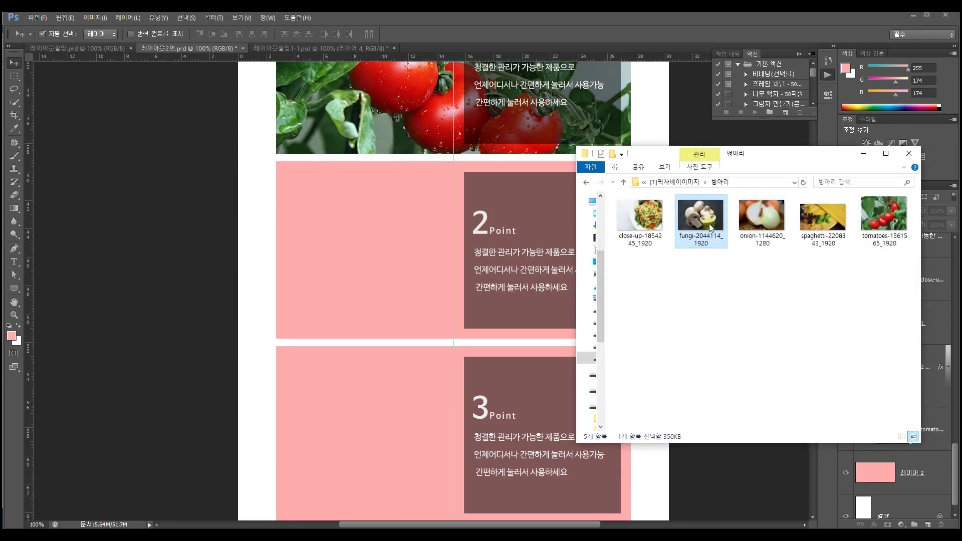
left_click(378, 239)
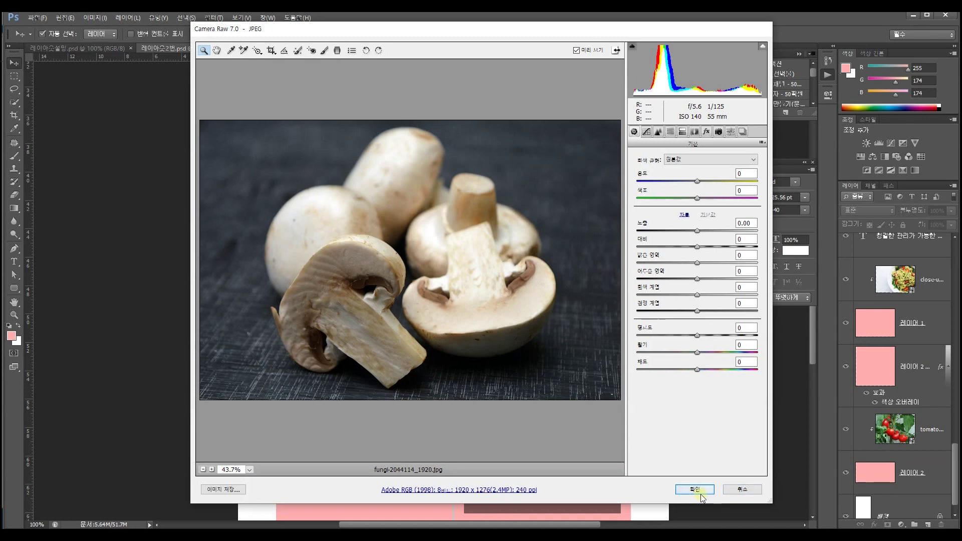
left_click(694, 490)
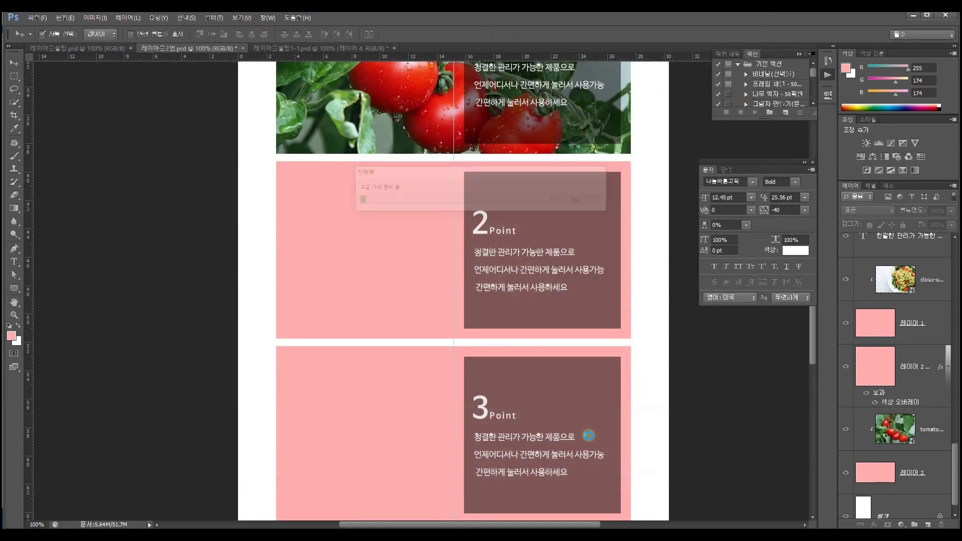
Step: Enlarge the placed mushroom photo to about 151% and position it over most of the second banner
left_click_drag(570, 389, 703, 506)
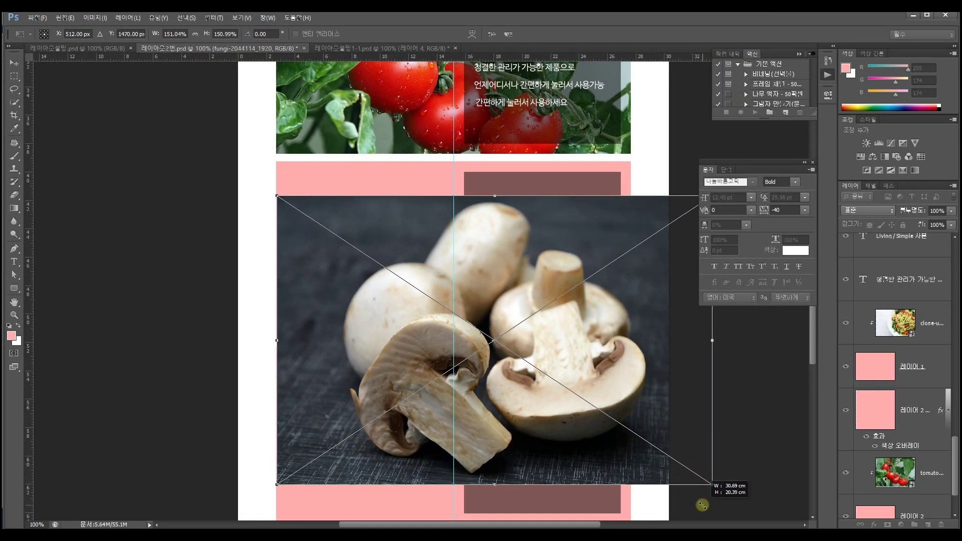
left_click_drag(631, 456, 576, 276)
key("Return")
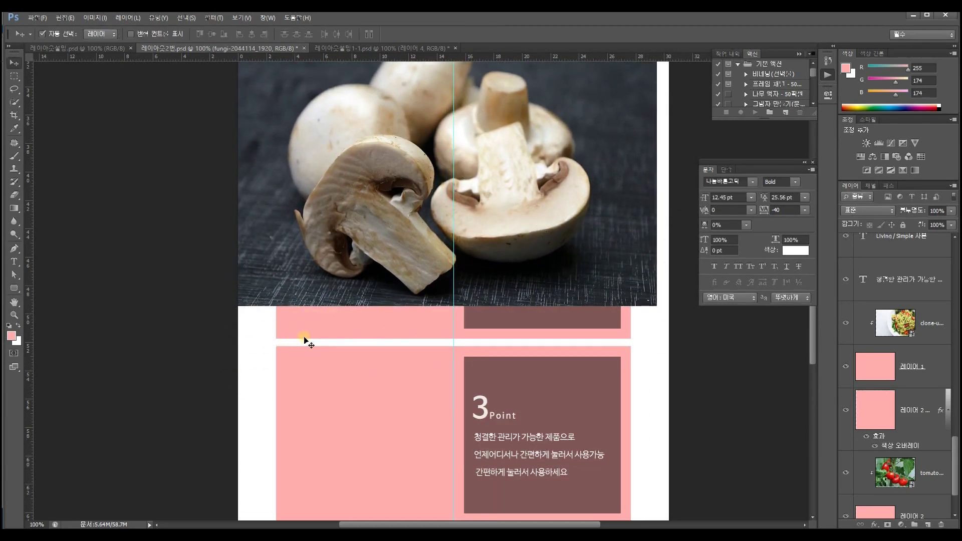
Step: Select the second banner's pink rectangle together with the mushroom photo and send both to the back of the layer stack
left_click(374, 328)
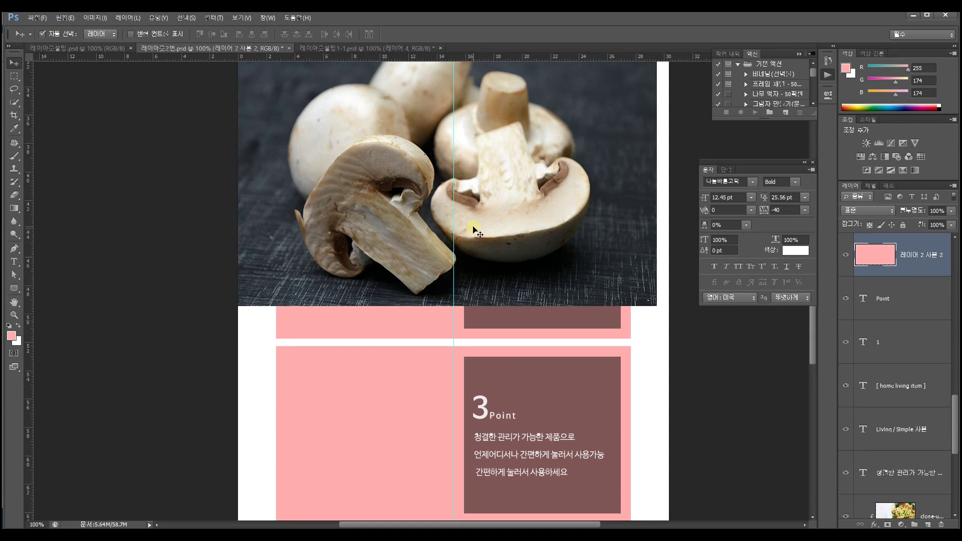
left_click(558, 181)
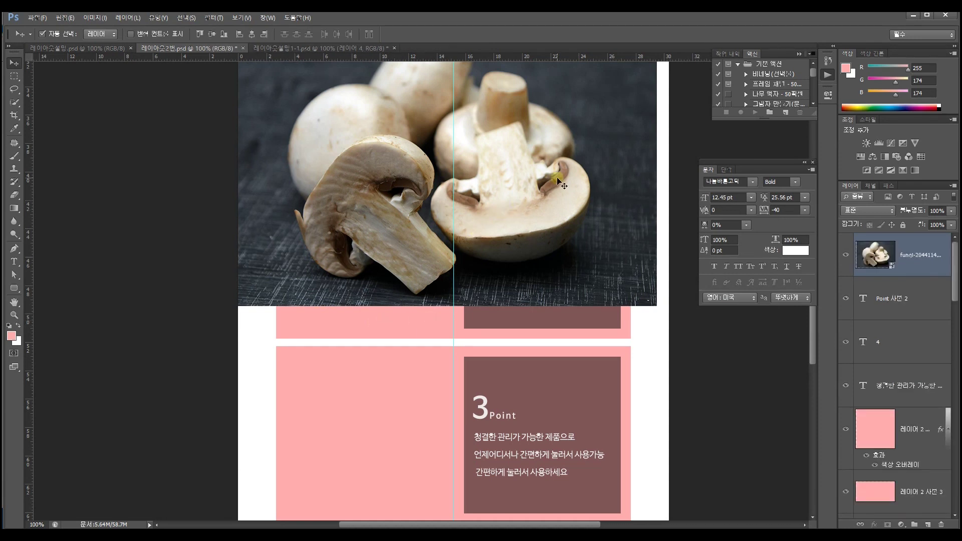
key("ctrl+shift+bracketleft")
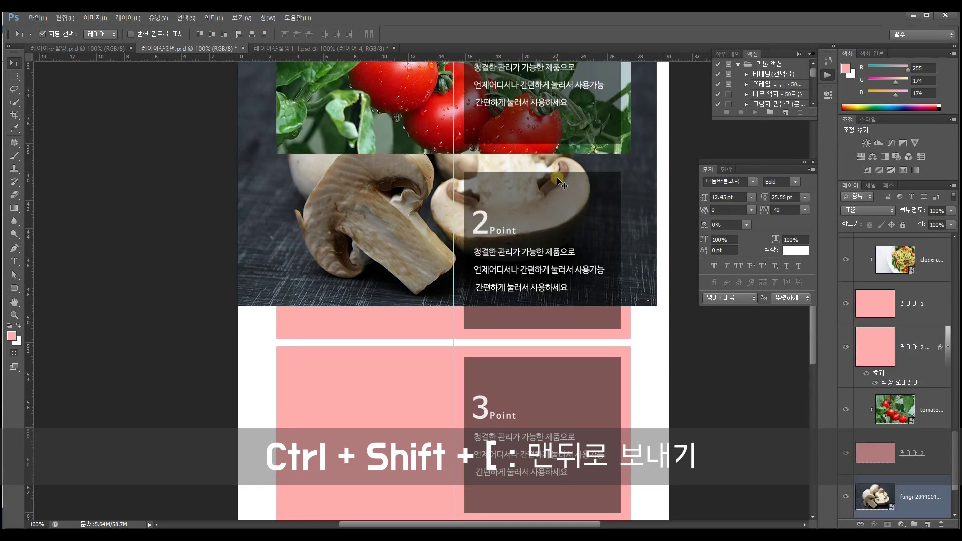
scroll(924, 348, "down", 3)
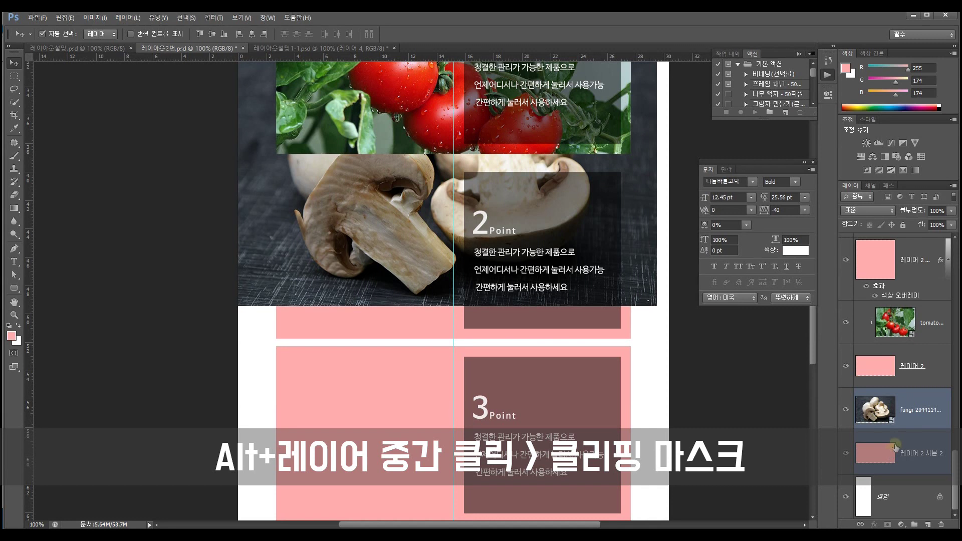
Step: Clip the mushroom photo to the pink rectangle layer 레이어 2 사본 2 and move the photo down to fill the second banner
left_click(916, 427, "alt")
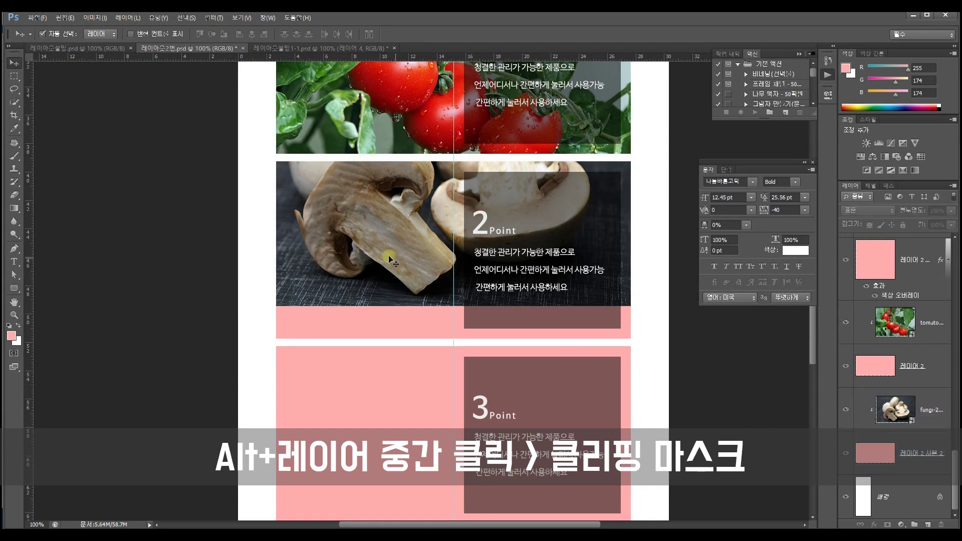
left_click_drag(384, 224, 391, 276)
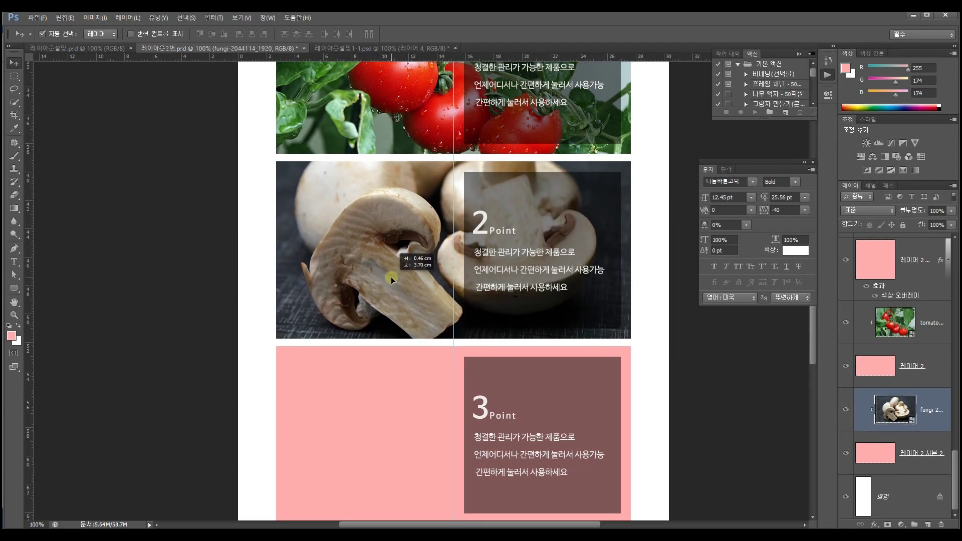
left_click_drag(390, 277, 391, 277)
Step: Place the image spaghetti-2208343_1920 with default Camera Raw settings and enlarge it to about 141%, positioned over the third banner
key("space")
left_click_drag(573, 348, 564, 183)
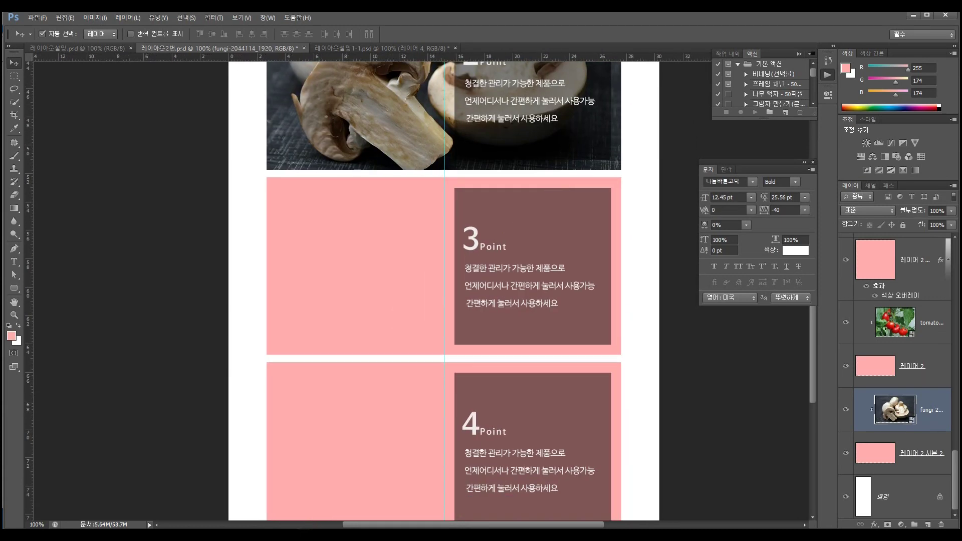
left_click(236, 536)
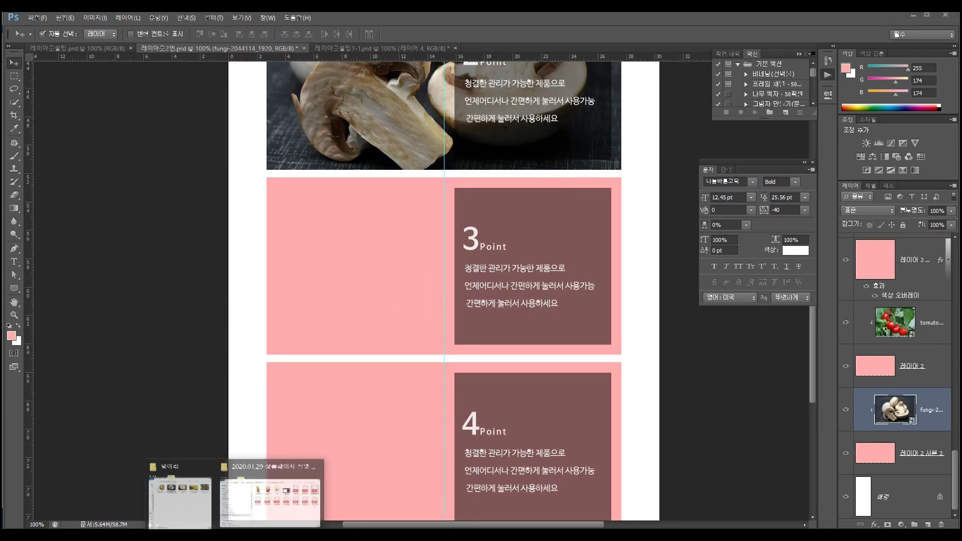
left_click(183, 508)
left_click(762, 215)
left_click_drag(822, 216, 367, 251)
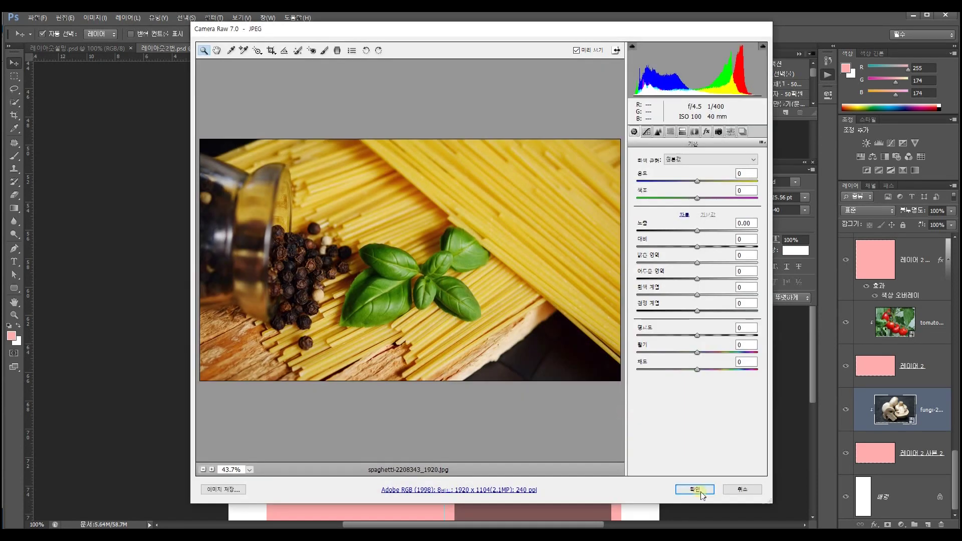
left_click(704, 496)
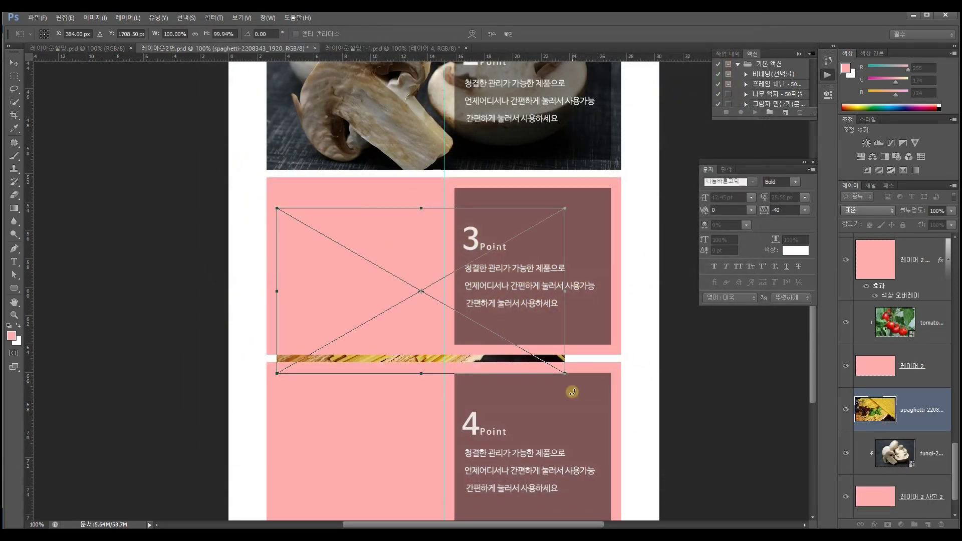
left_click_drag(567, 376, 611, 437)
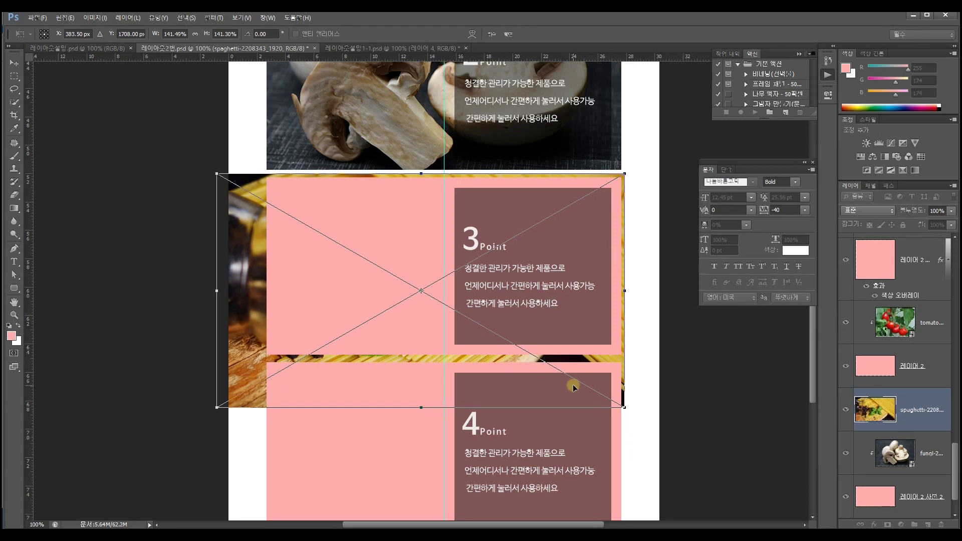
left_click_drag(572, 384, 574, 359)
Step: Select the third banner's pink rectangle together with the spaghetti photo and send both to the back of the layer stack
left_click(411, 334)
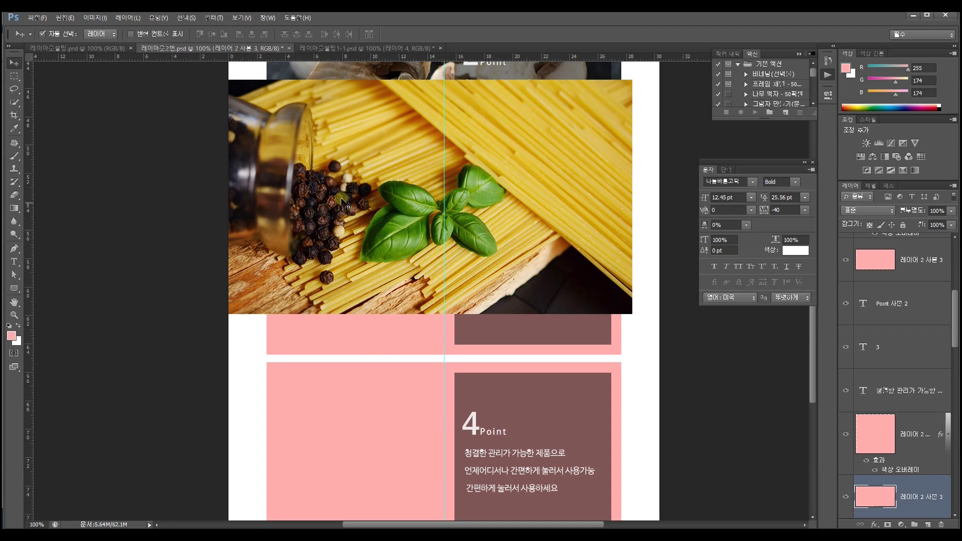
left_click(546, 190)
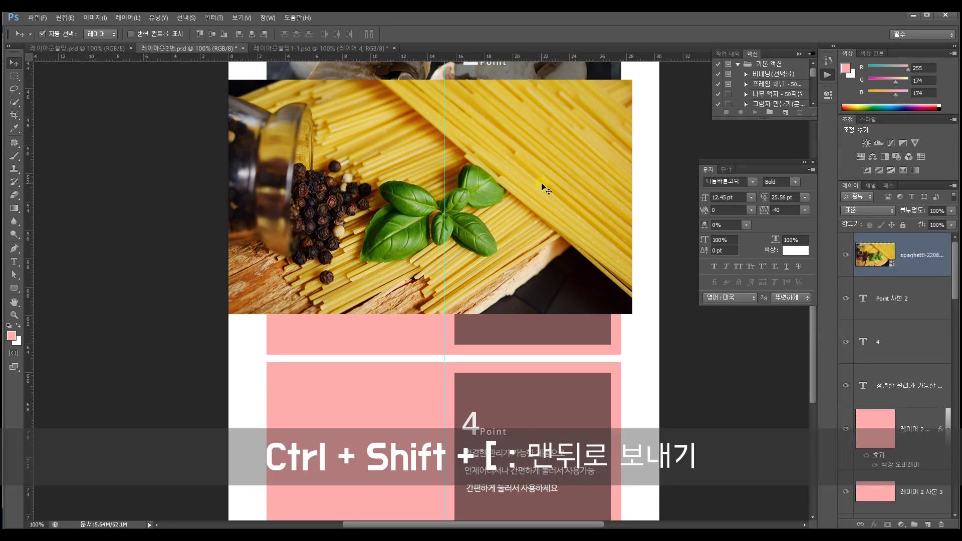
key("ctrl+shift+bracketleft")
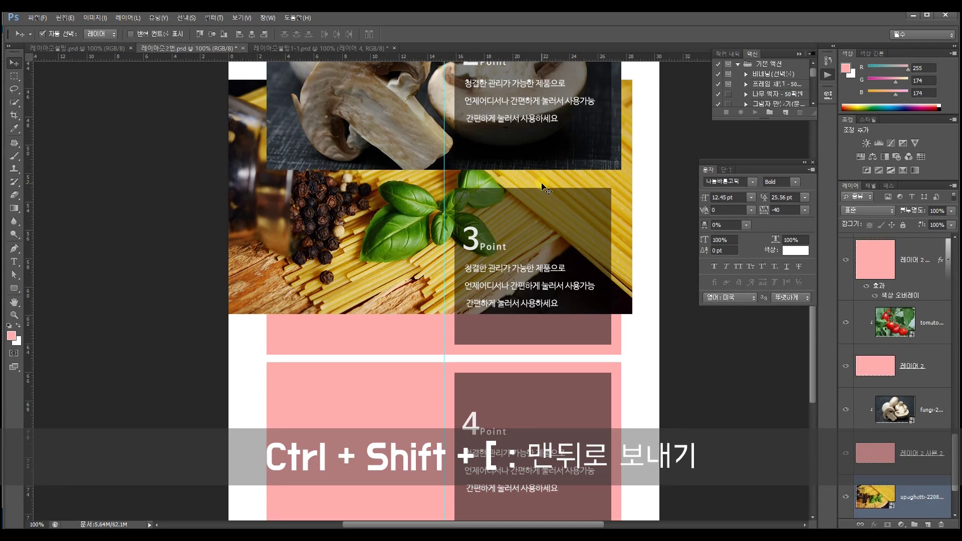
scroll(897, 351, "down", 3)
left_click(934, 466, "ctrl")
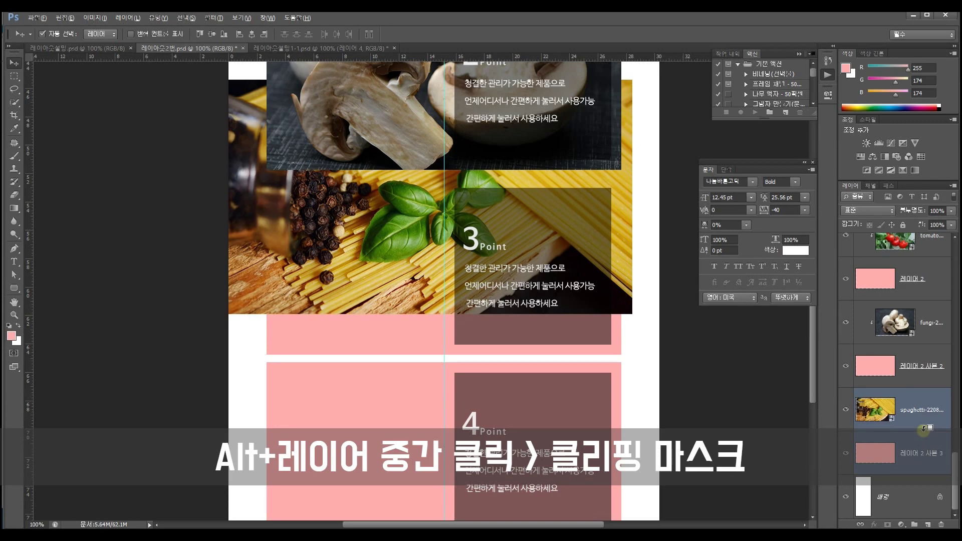
Step: Clip the spaghetti photo to the pink rectangle layer 레이어 2 사본 3 and move the photo down to fill the third banner
left_click(923, 428, "alt")
left_click_drag(382, 246, 378, 338)
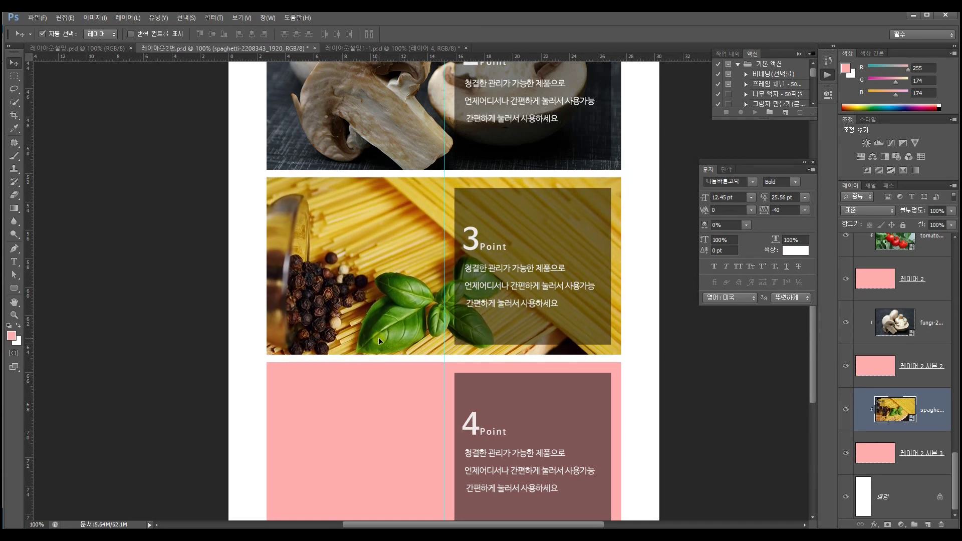
left_click_drag(584, 326, 562, 203)
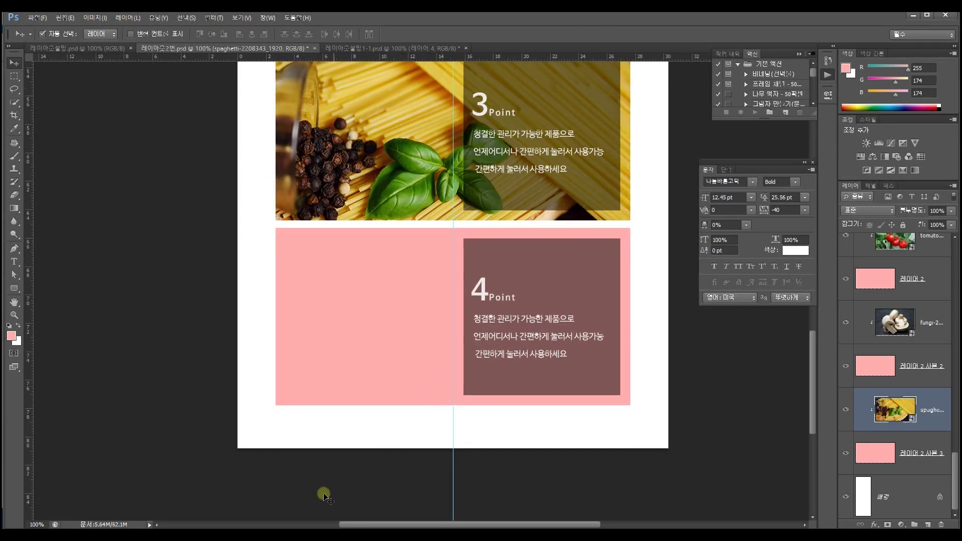
Step: Place the image onion-1144620_1280 with default Camera Raw settings and enlarge it to about 206% over the fourth banner
left_click(281, 494)
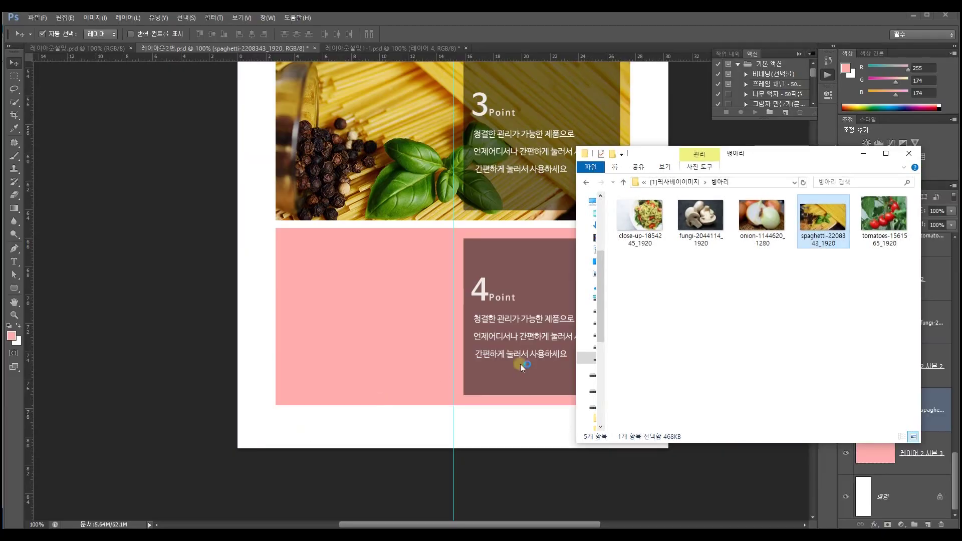
left_click_drag(755, 222, 420, 252)
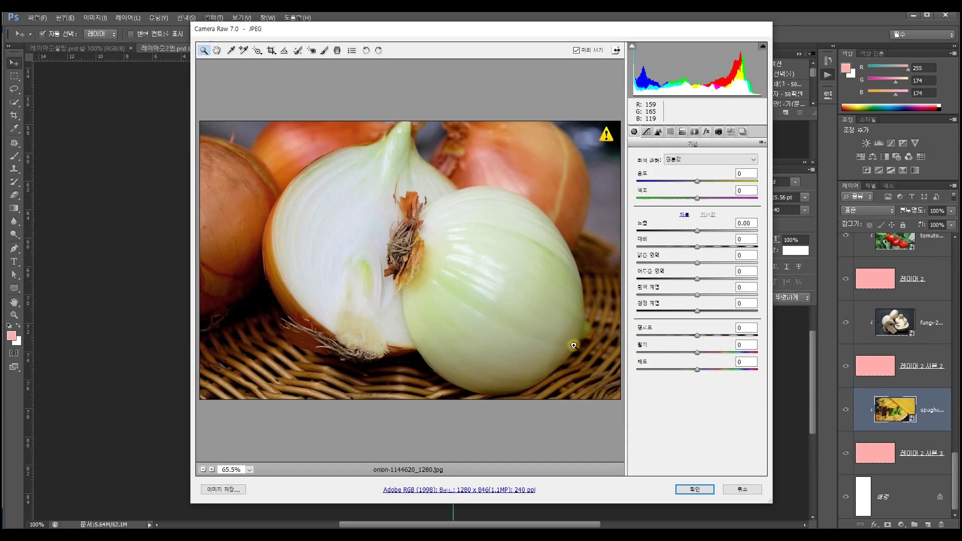
left_click(695, 490)
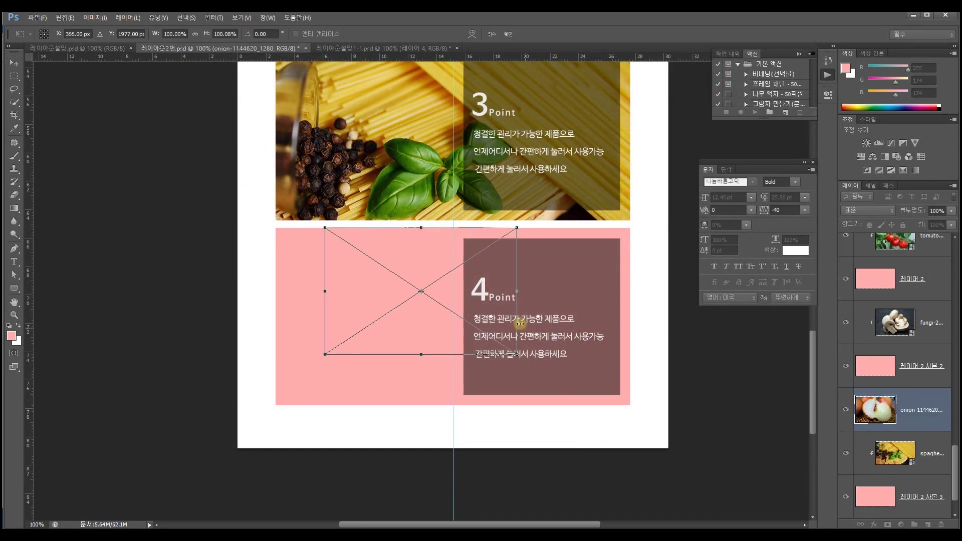
left_click_drag(518, 357, 623, 425)
left_click_drag(543, 389, 573, 401)
key("Return")
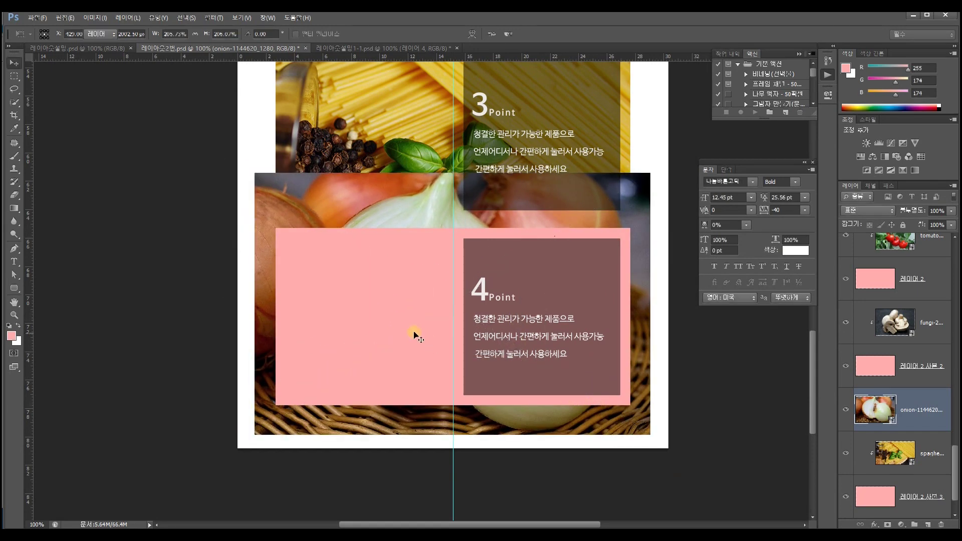
Step: Bring the onion photo to the front, move it up to expose the fourth banner's pink rectangle, and send both to the back together
key("ctrl+shift+bracketright")
left_click_drag(407, 332, 399, 238)
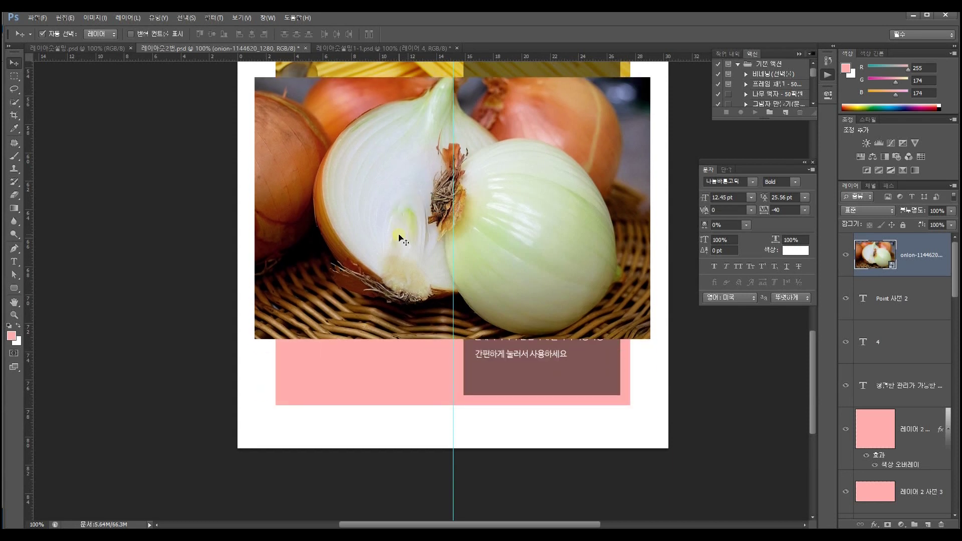
left_click(398, 380)
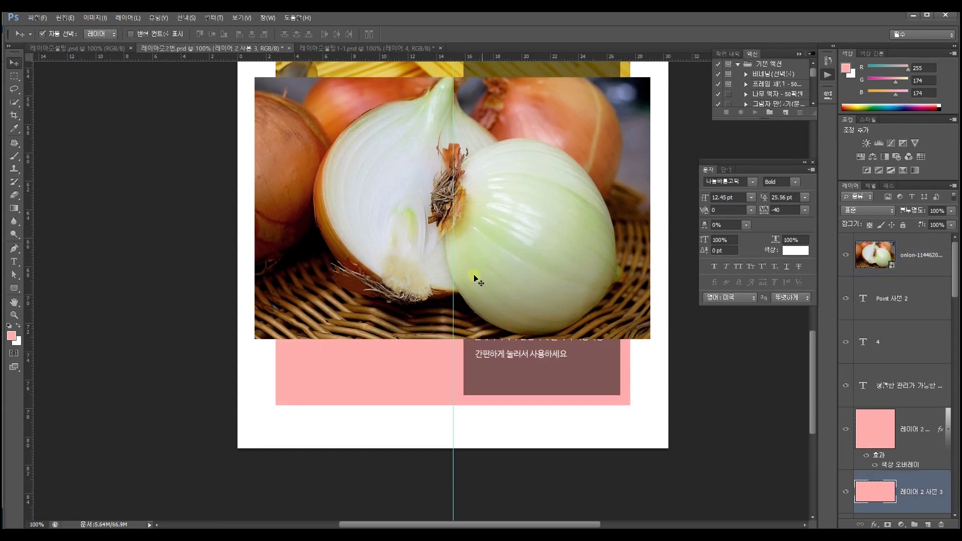
left_click(541, 213, "shift")
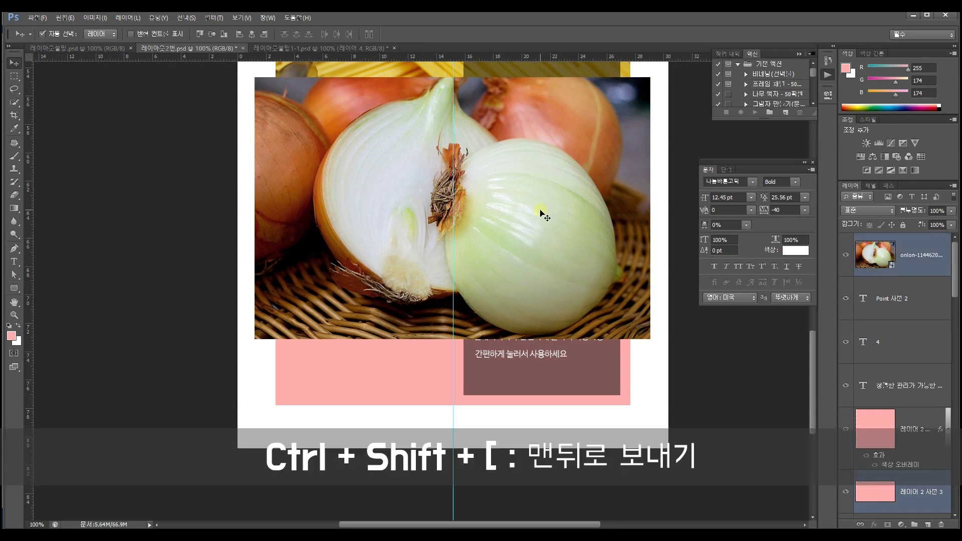
key("ctrl+shift+bracketleft")
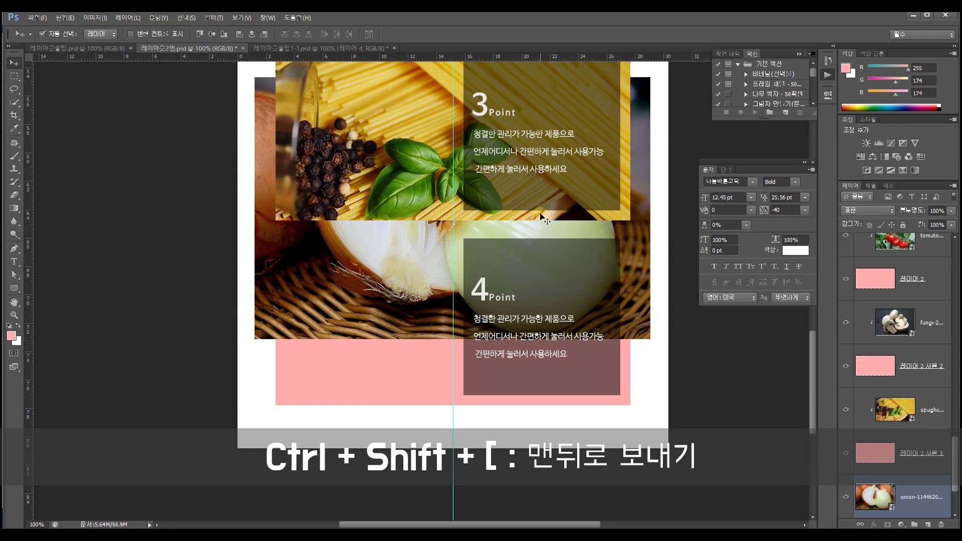
Step: Clip the onion photo to the fourth banner's pink rectangle and move the photo down to fill the banner
left_click(430, 287)
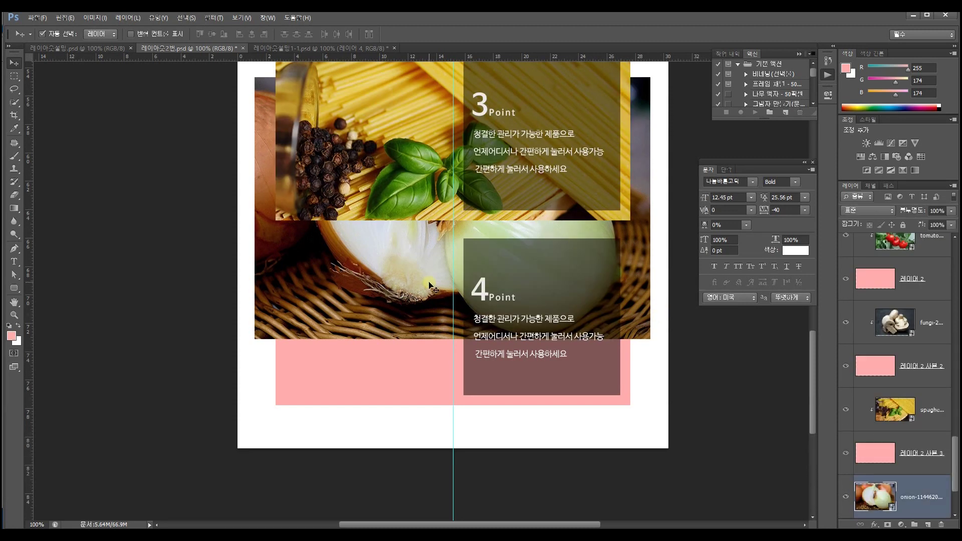
left_click_drag(430, 286, 430, 299)
scroll(847, 388, "down", 2)
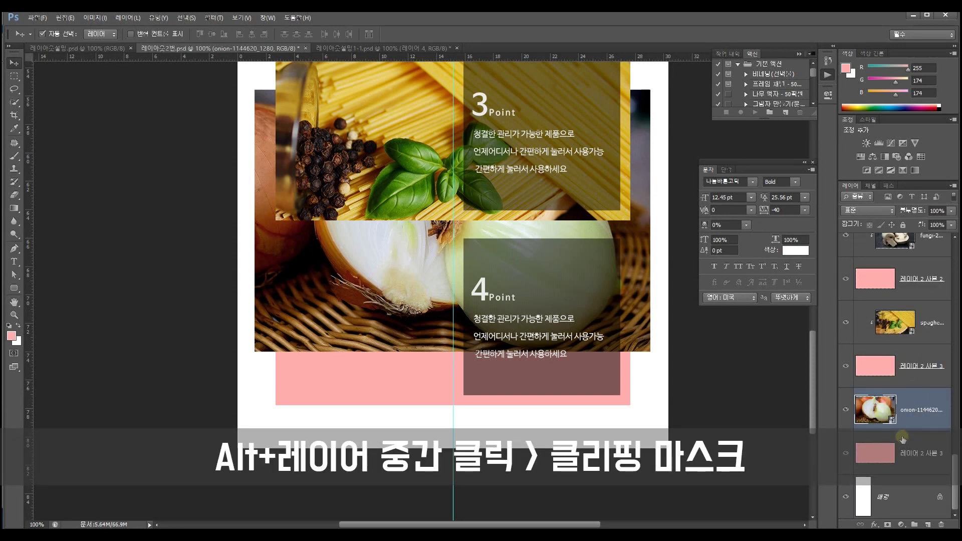
left_click(922, 430, "alt")
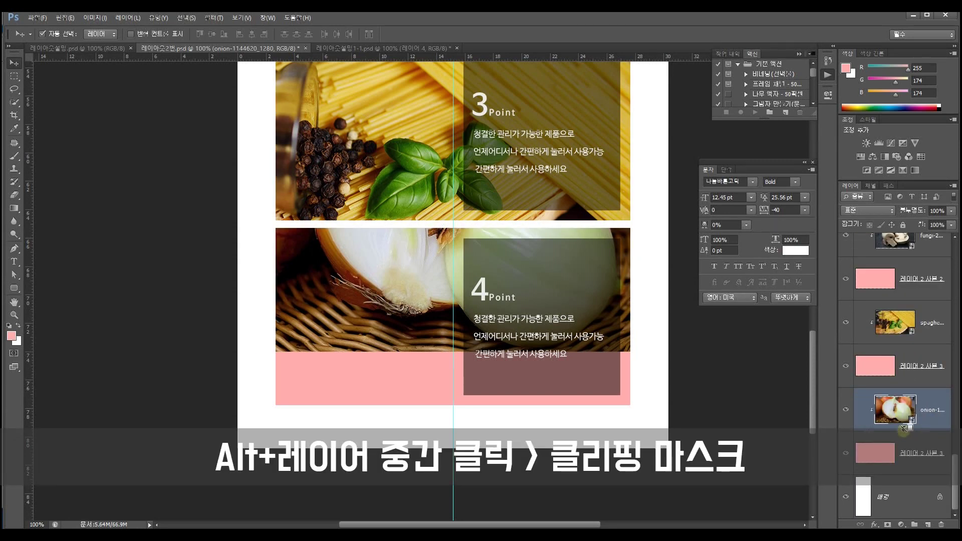
left_click_drag(388, 282, 383, 362)
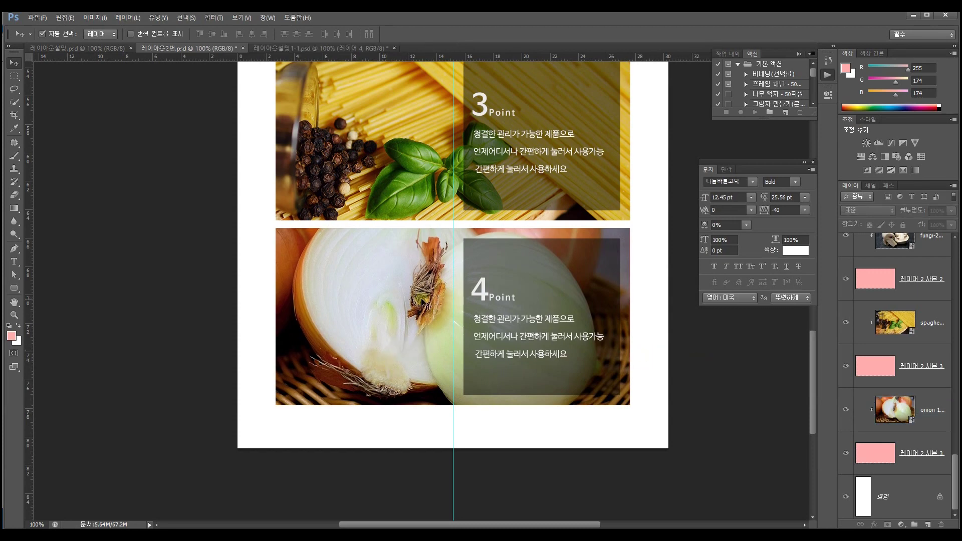
left_click_drag(404, 281, 408, 280)
scroll(574, 240, "up", 8)
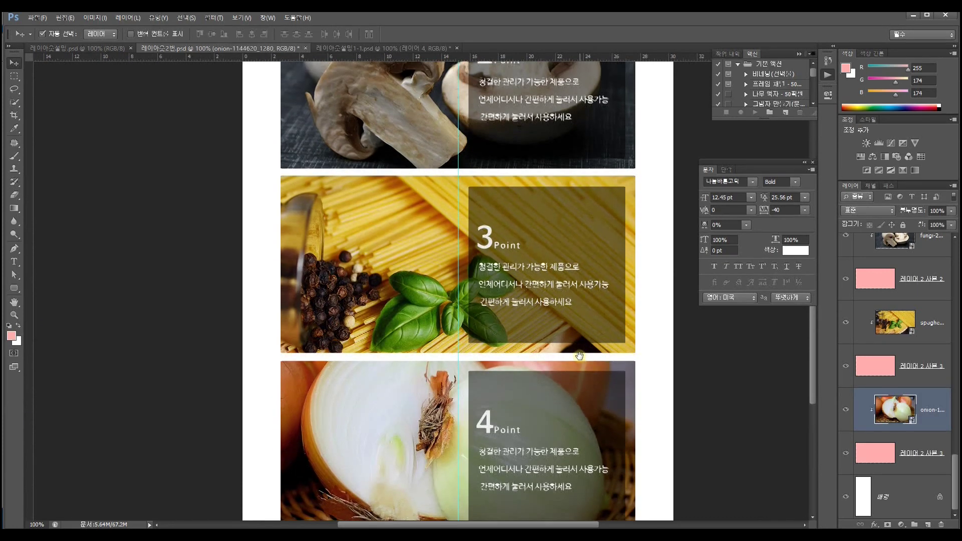
scroll(593, 253, "up", 5)
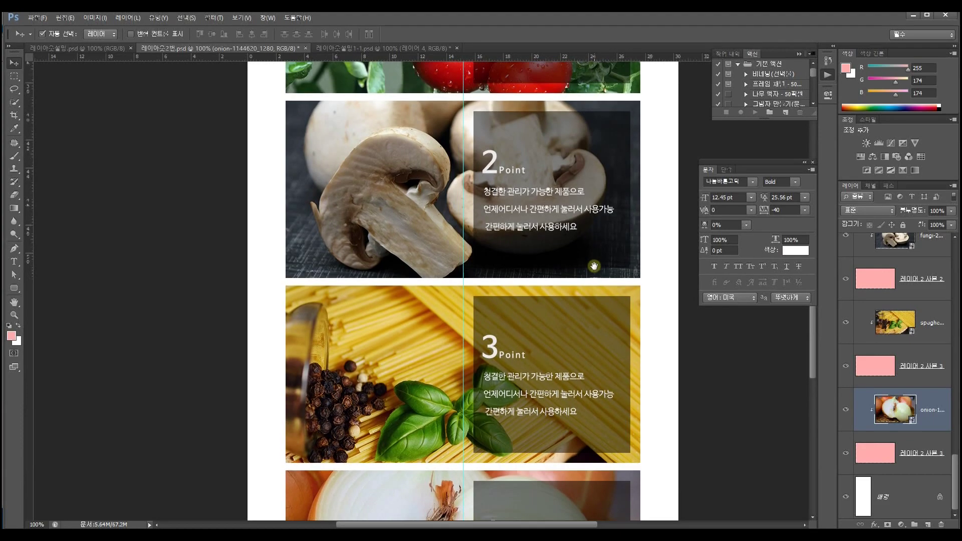
scroll(591, 218, "up", 6)
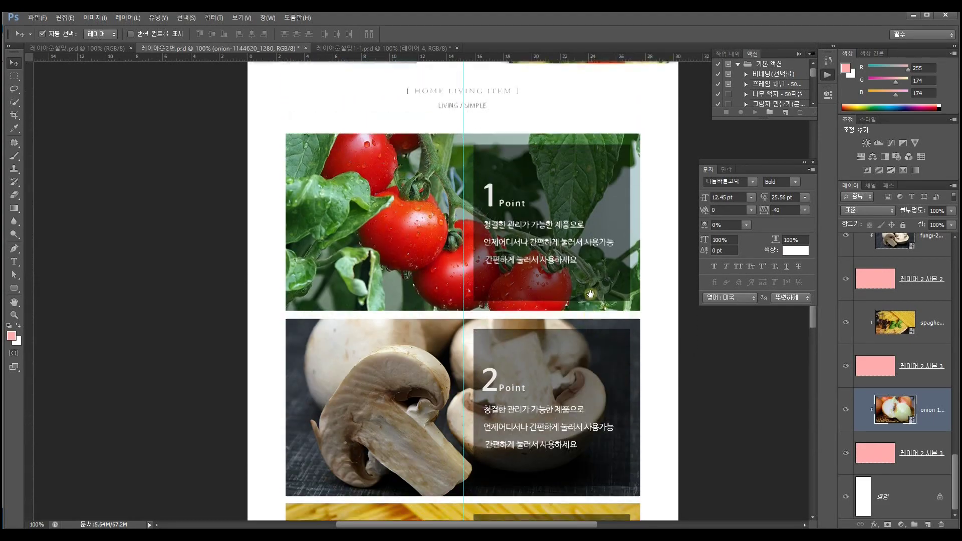
scroll(574, 321, "up", 7)
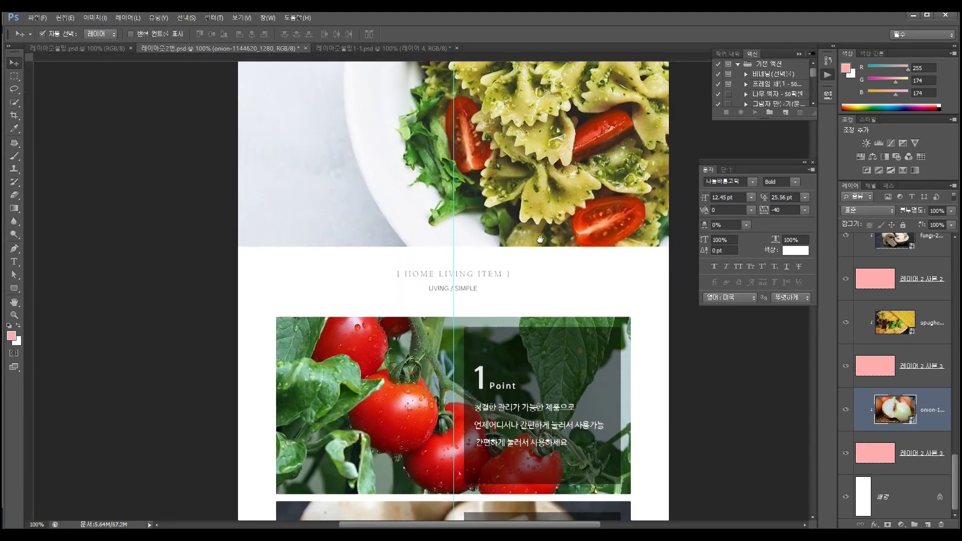